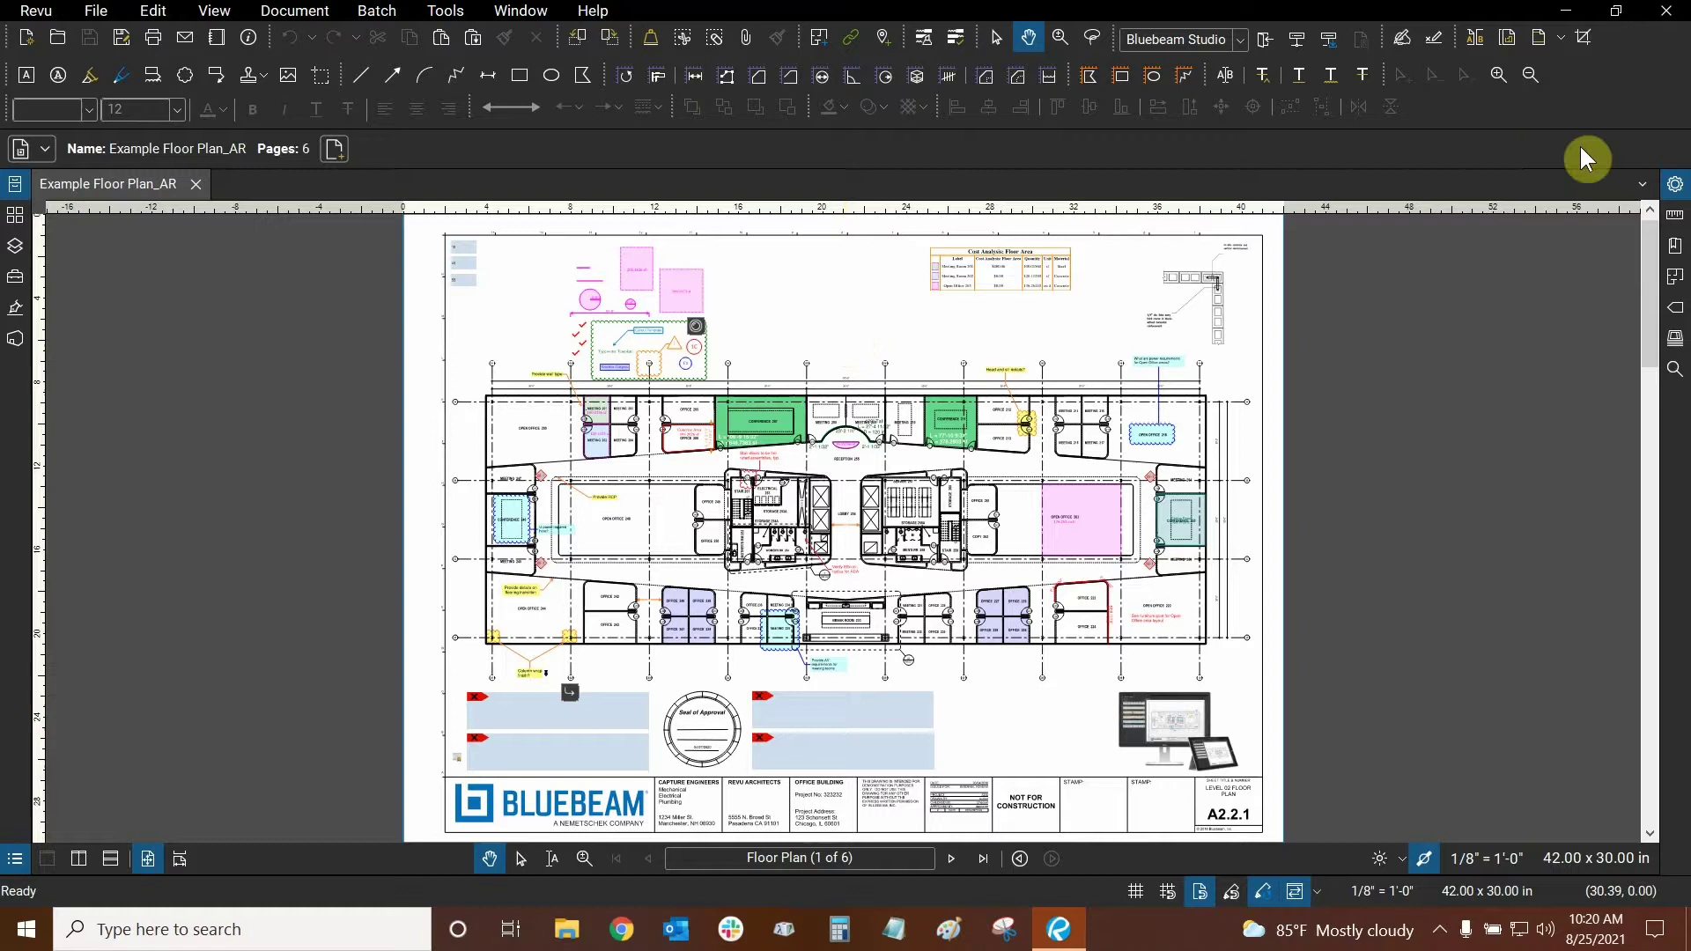
# Toggle the Document toolbar off and back on, then add the Form toolbar
pyautogui.rightClick(1556, 70)
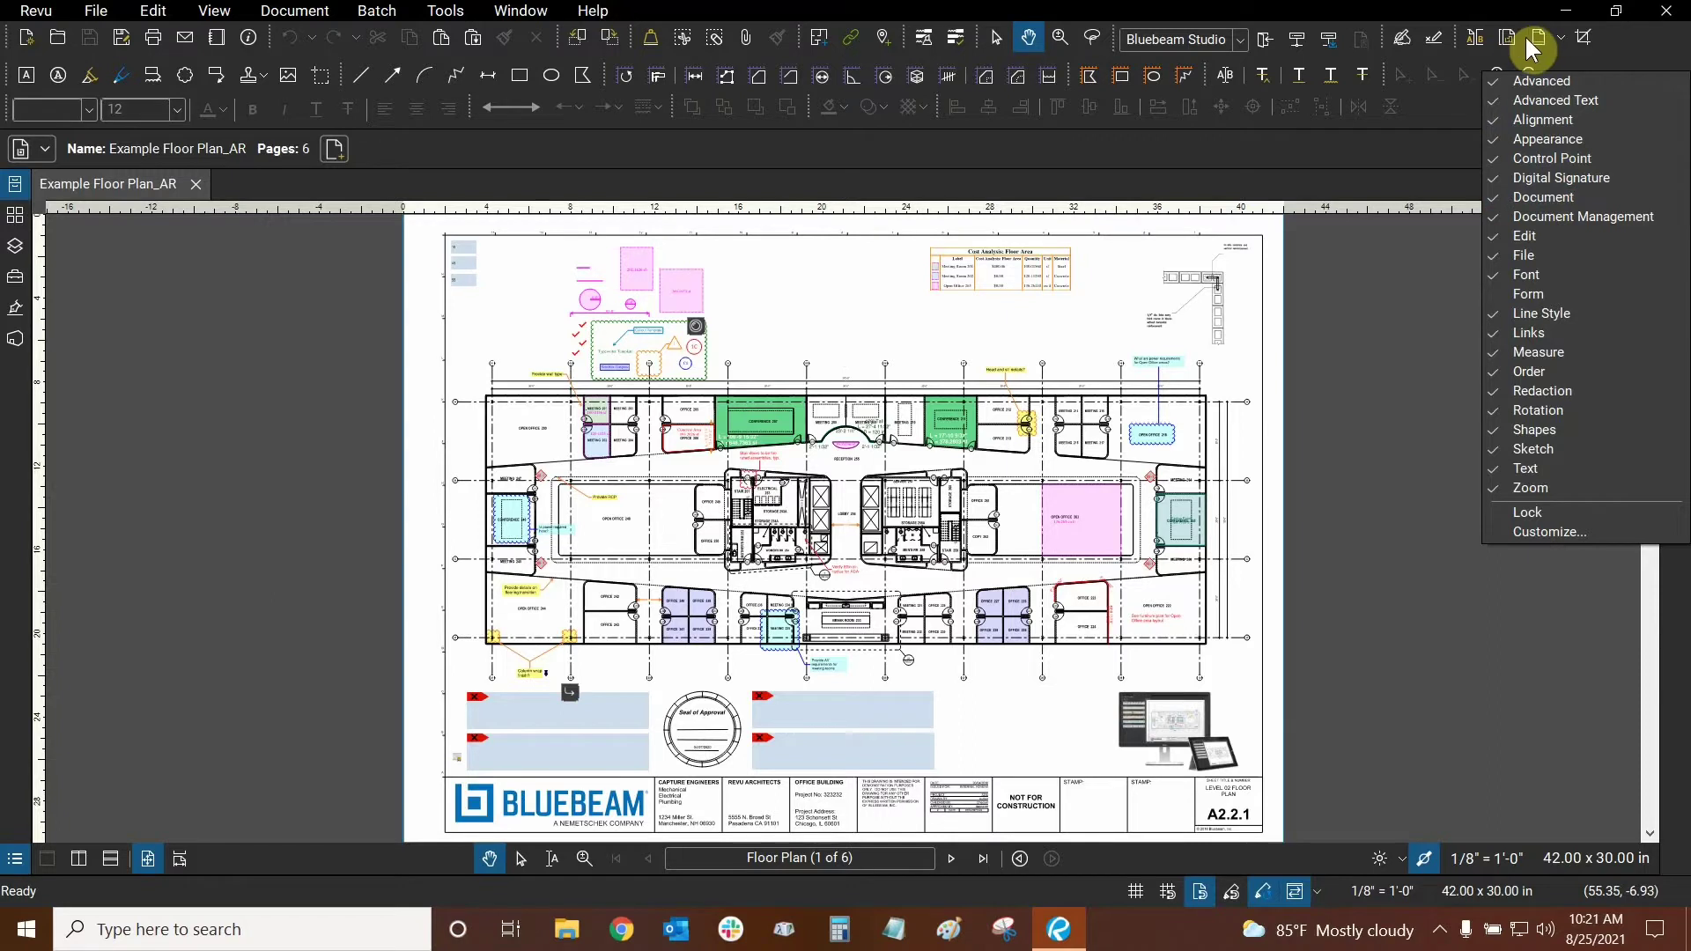
pyautogui.click(1539, 198)
pyautogui.rightClick(1524, 104)
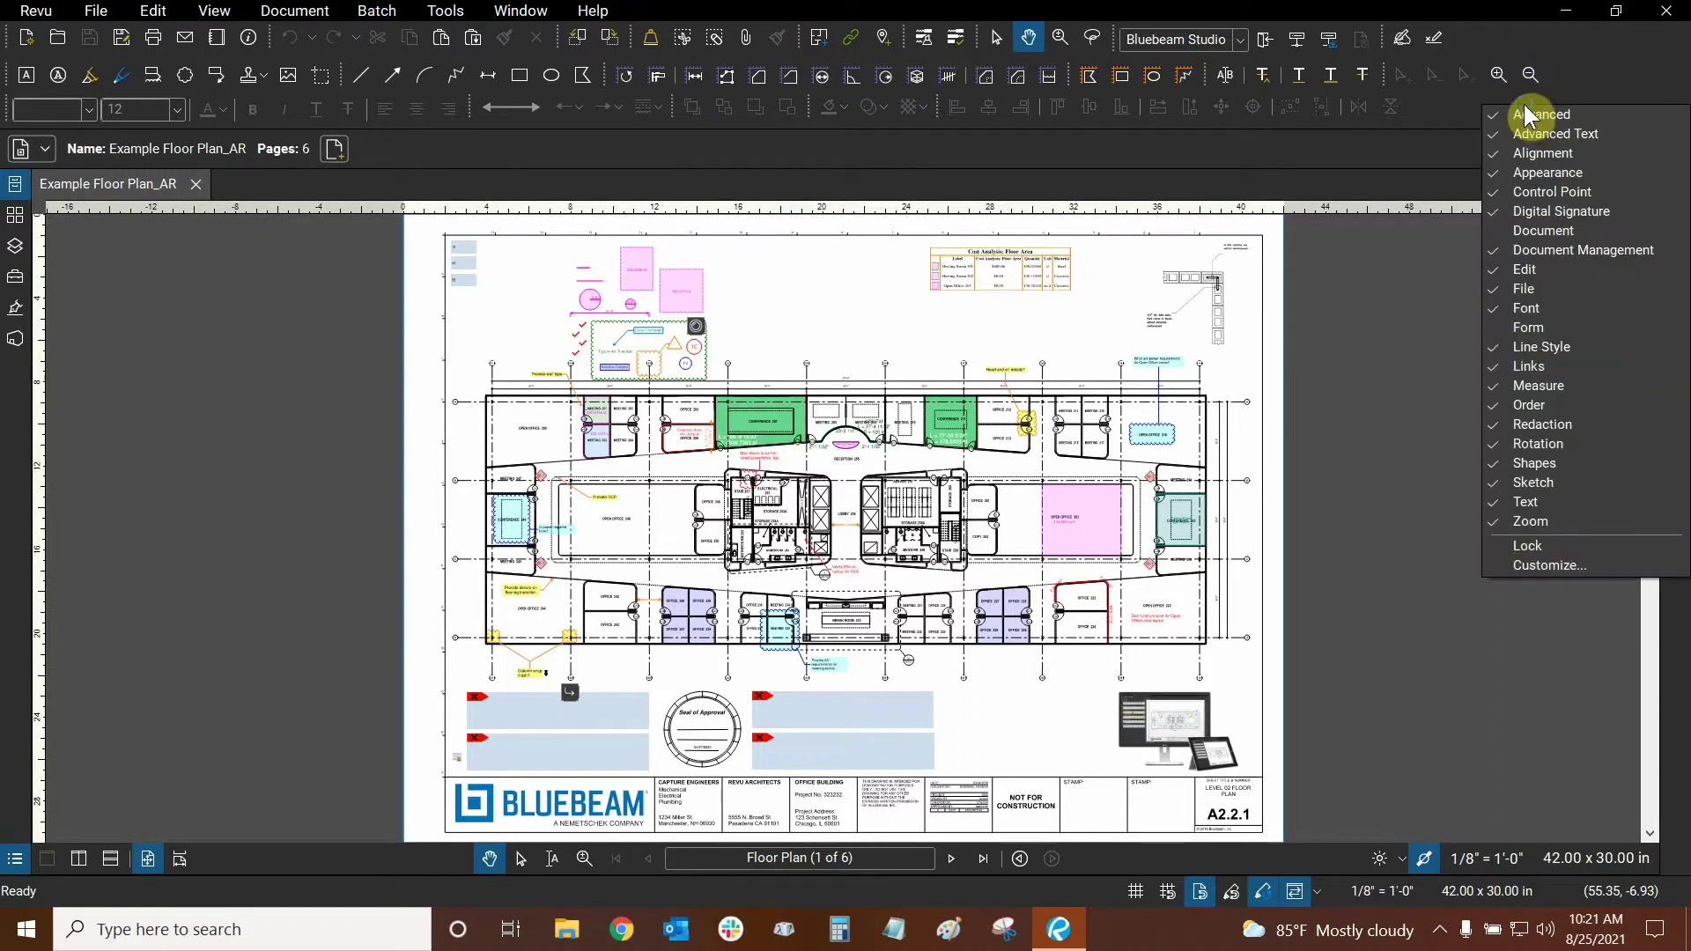
pyautogui.click(1532, 230)
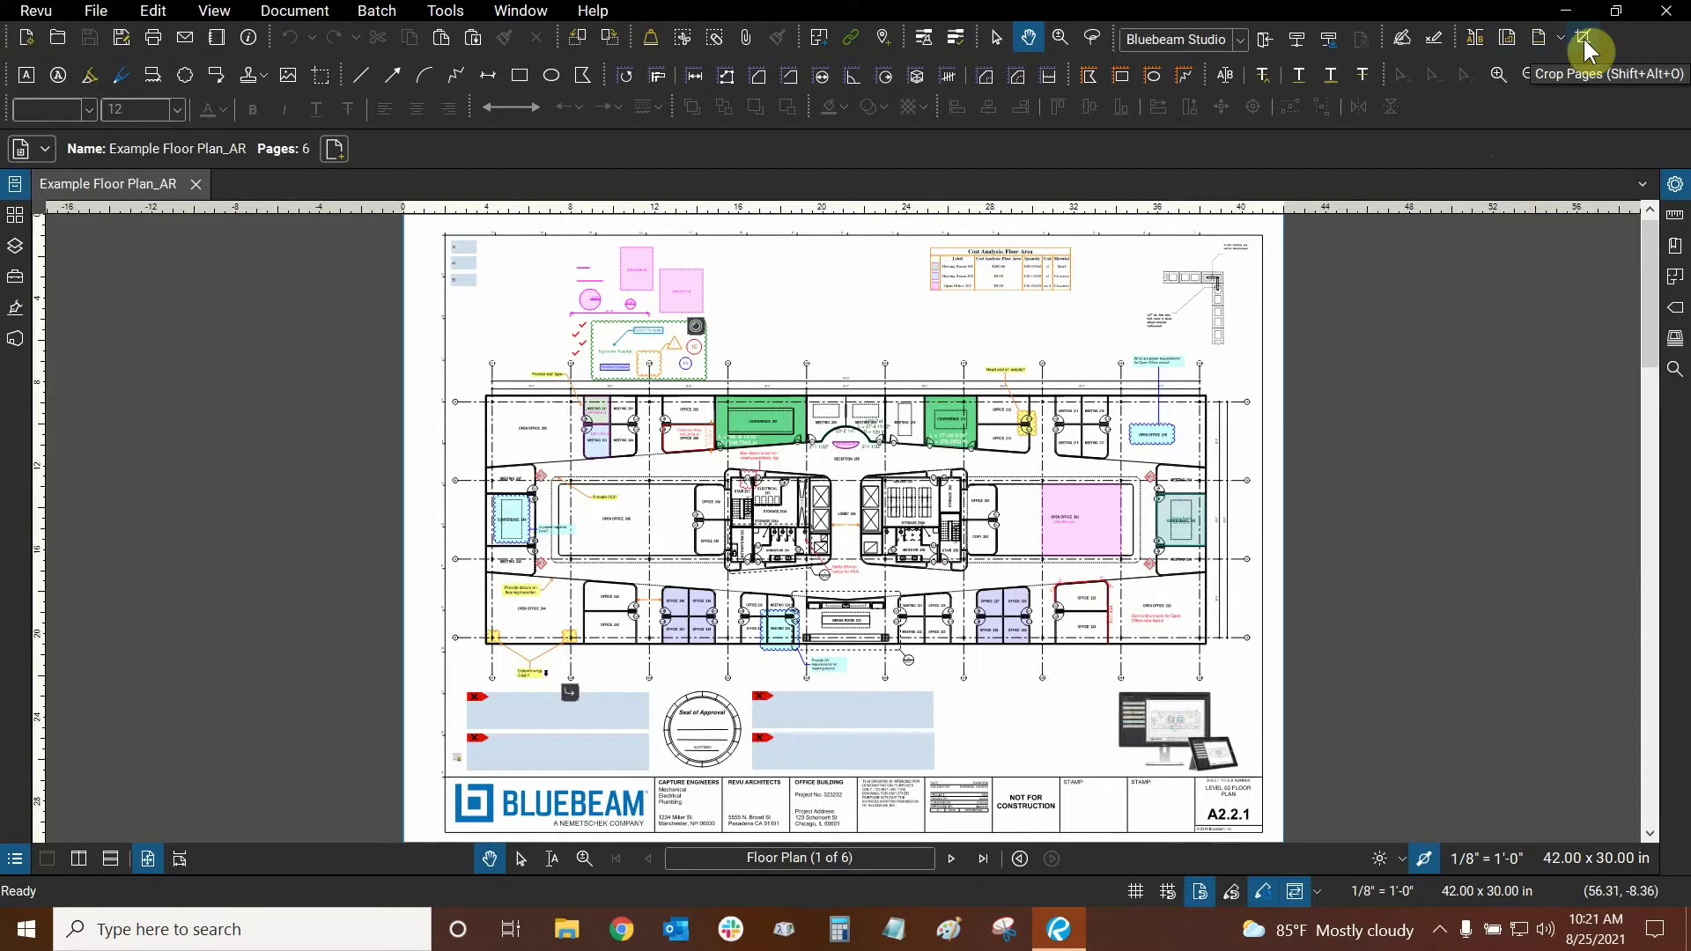
pyautogui.rightClick(1465, 109)
pyautogui.click(1513, 336)
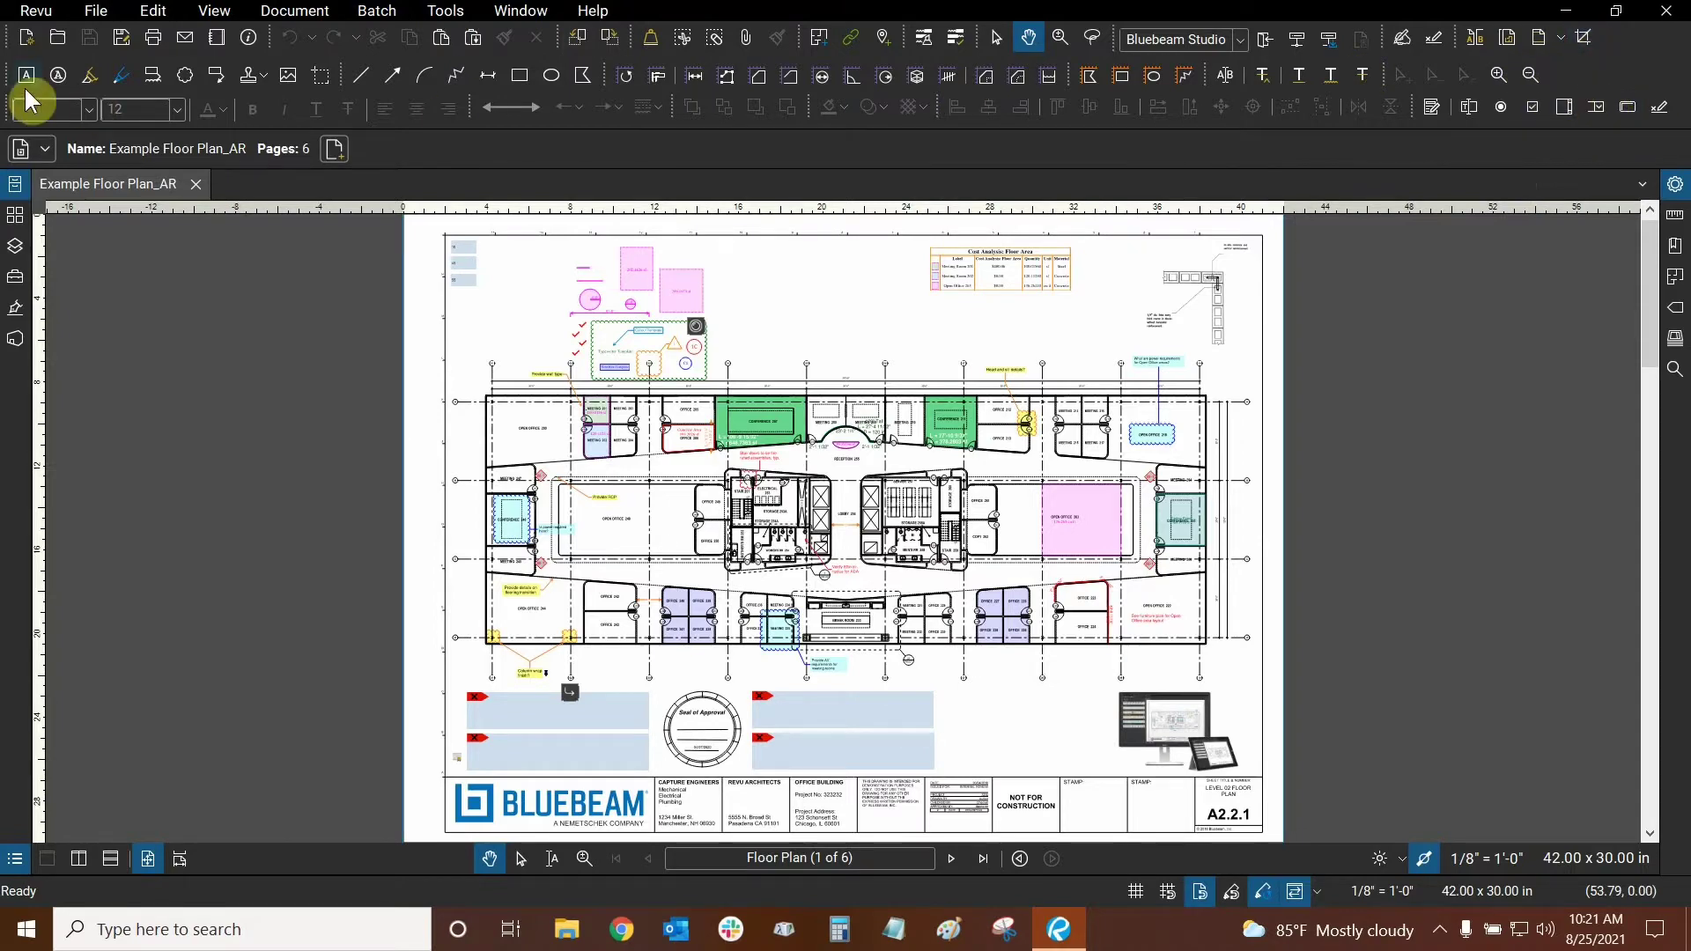
pyautogui.click(310, 12)
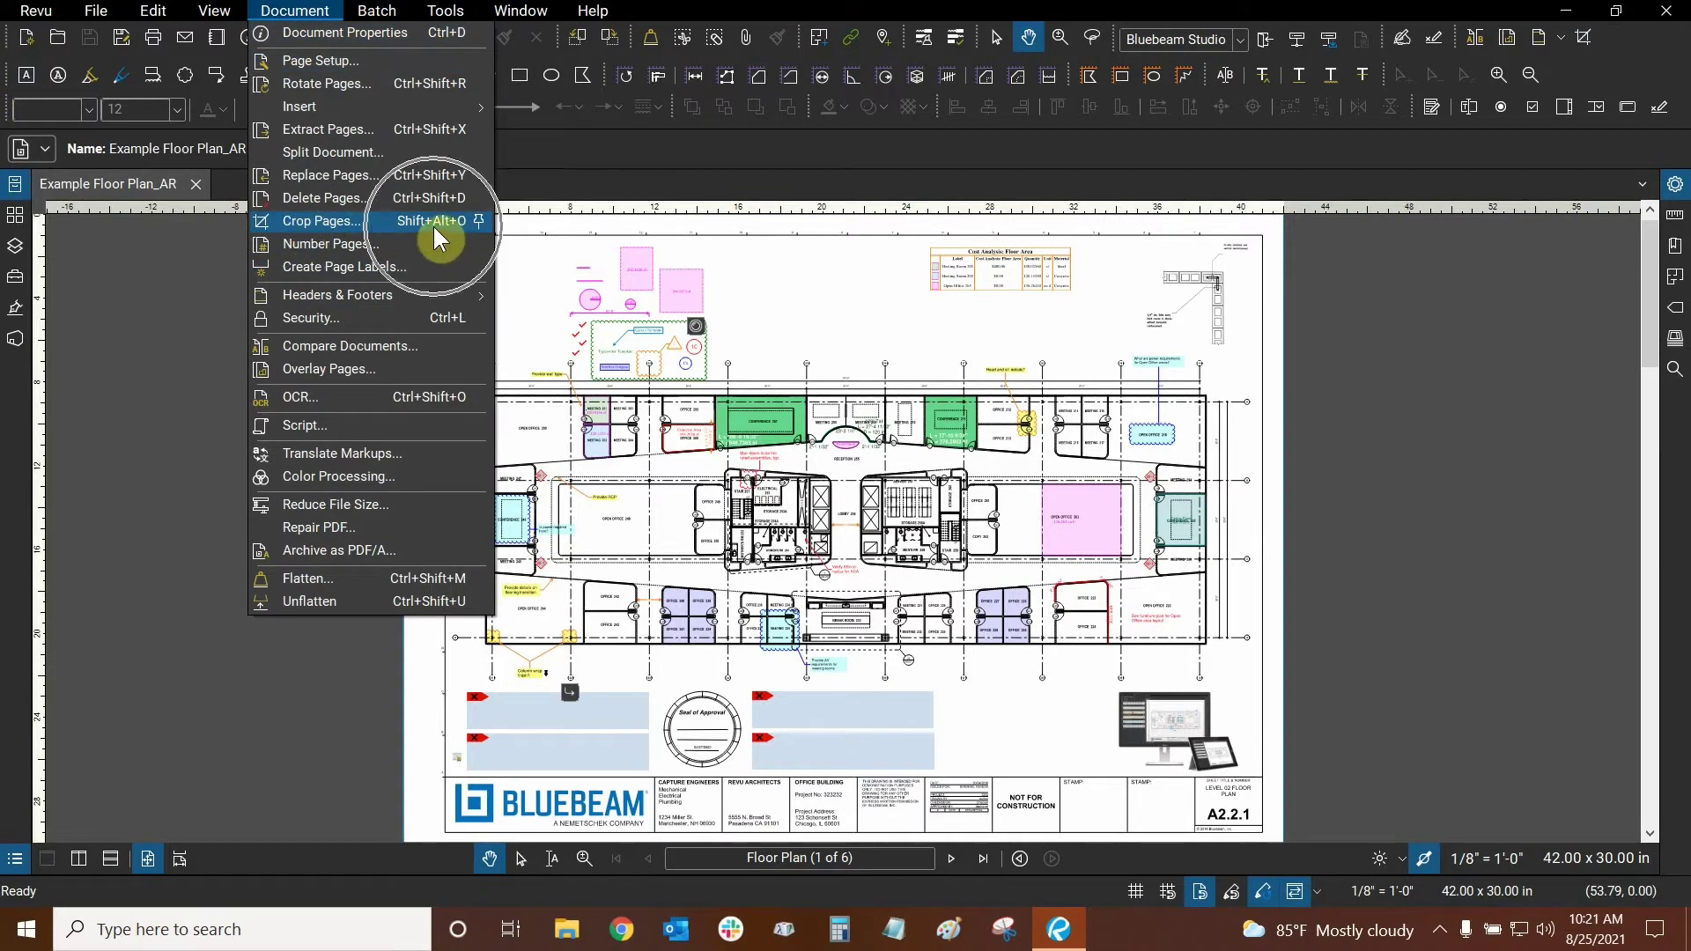
pyautogui.click(309, 227)
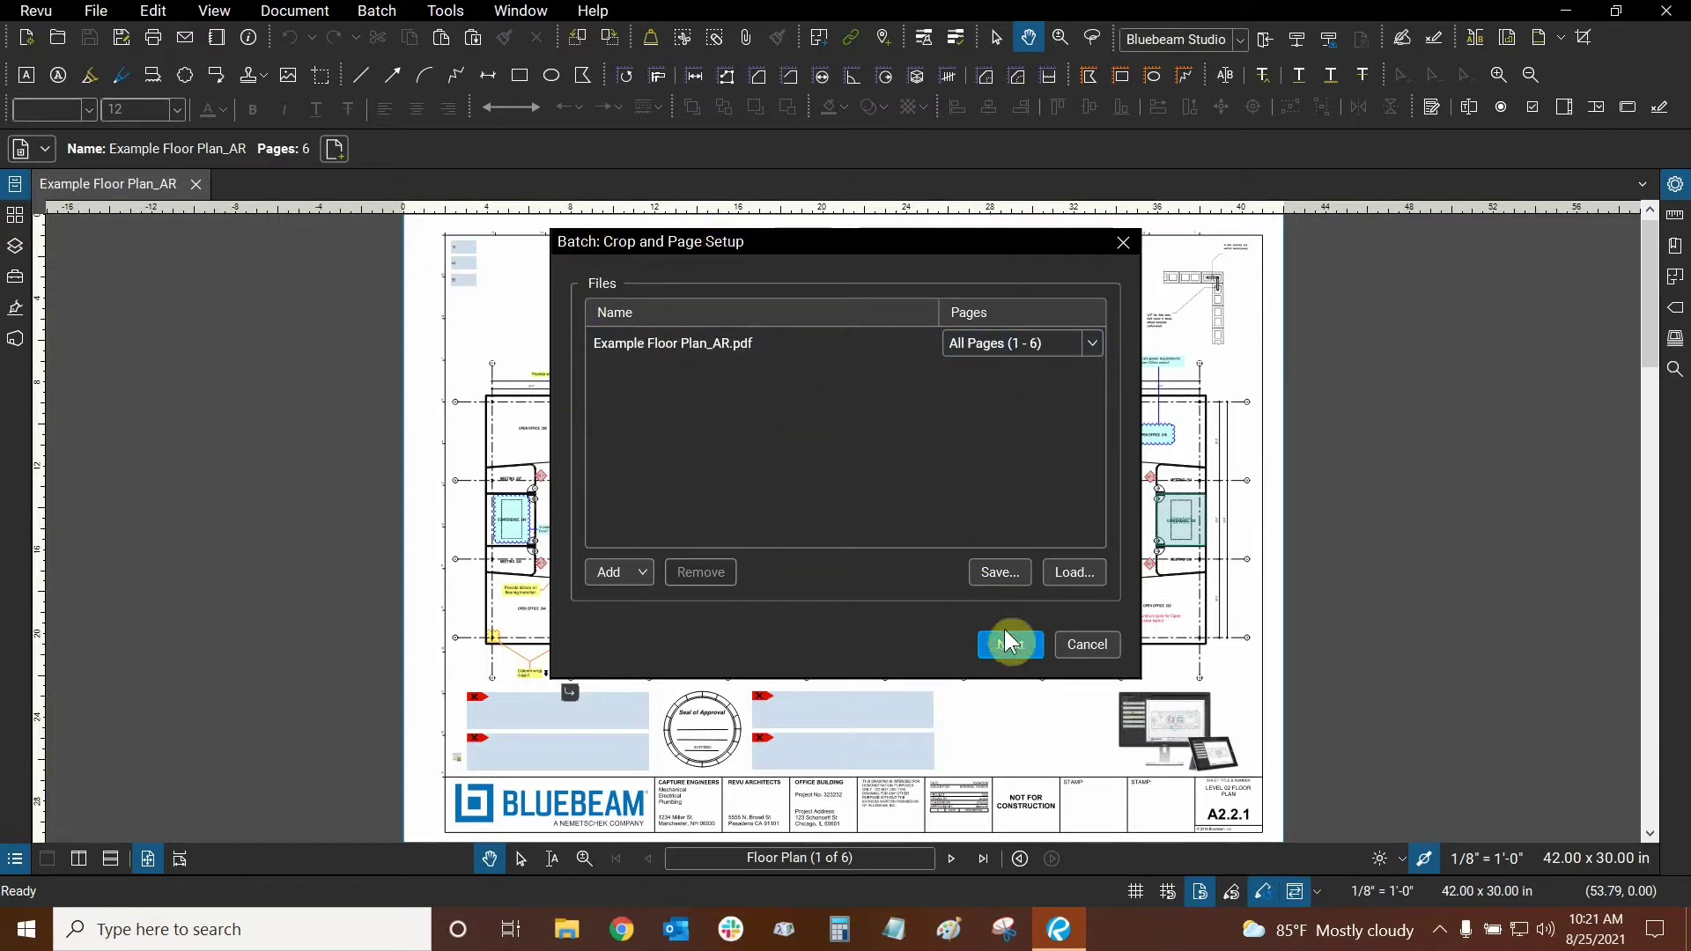
pyautogui.click(1097, 346)
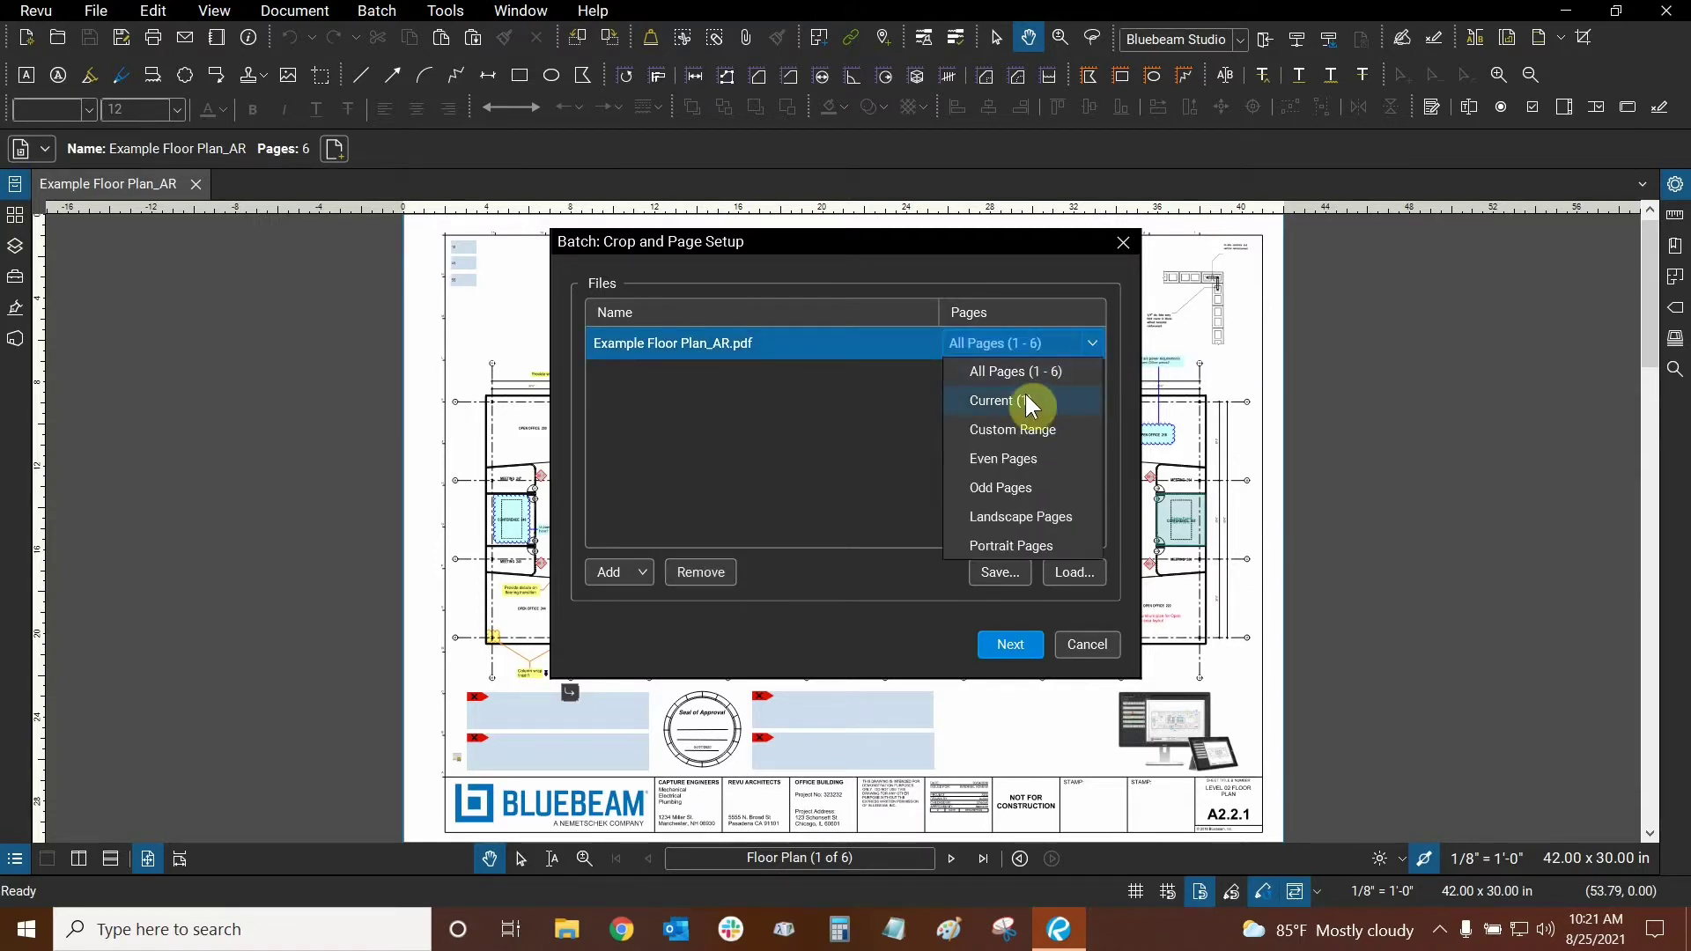
pyautogui.click(1021, 402)
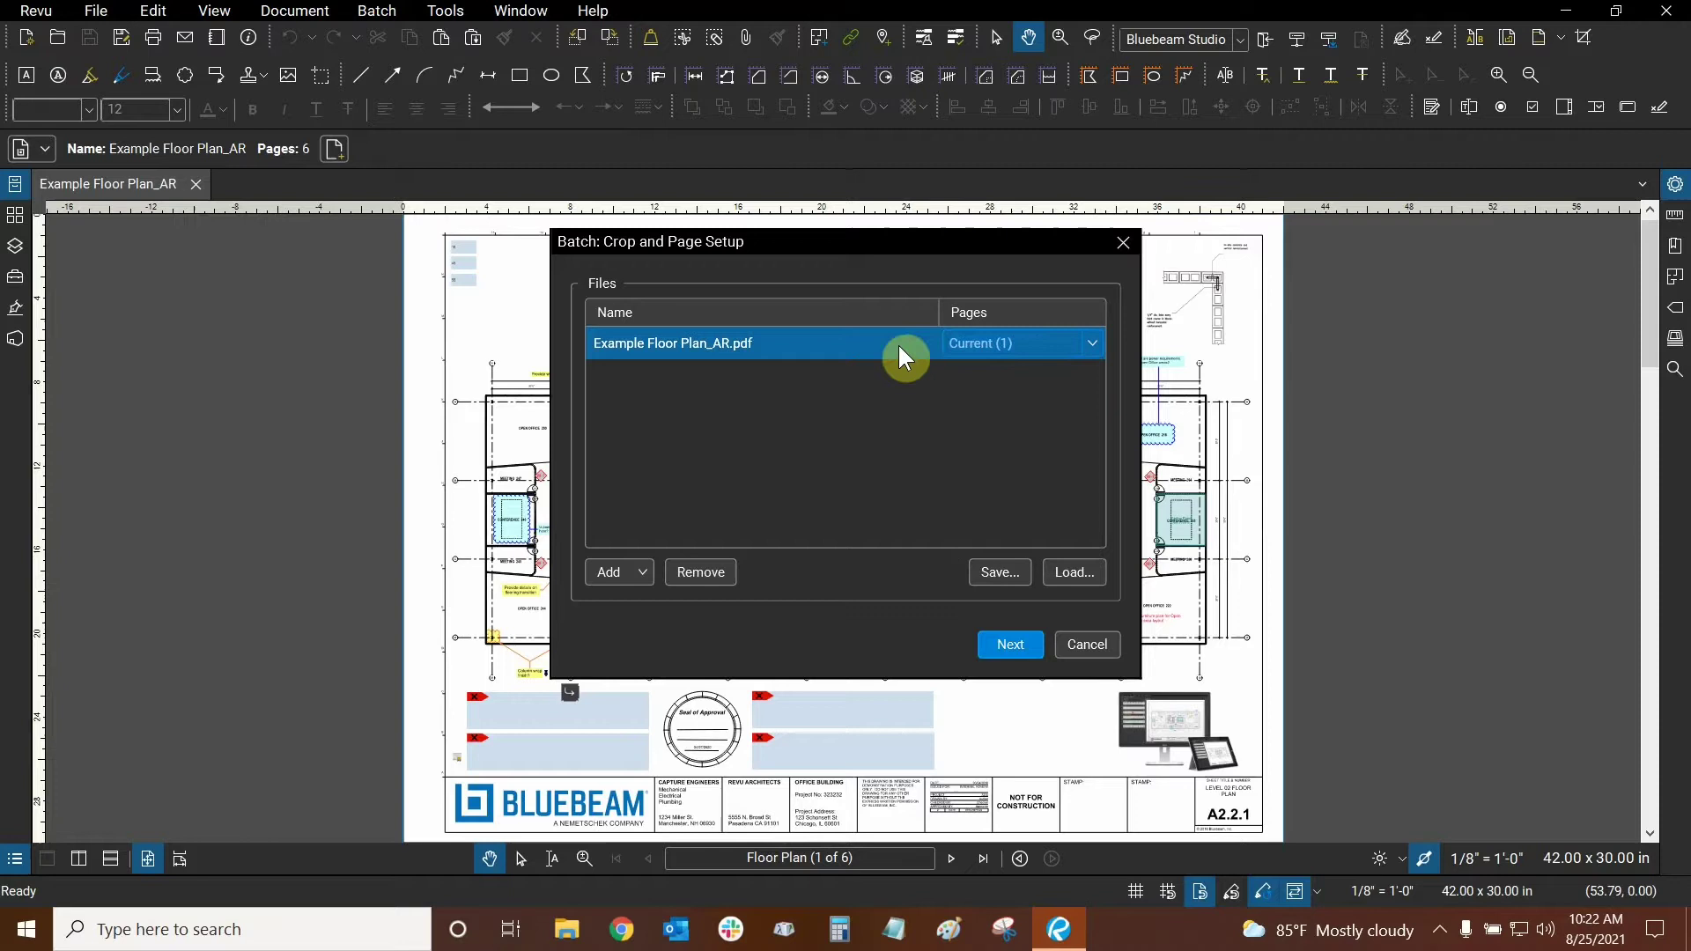
pyautogui.click(633, 572)
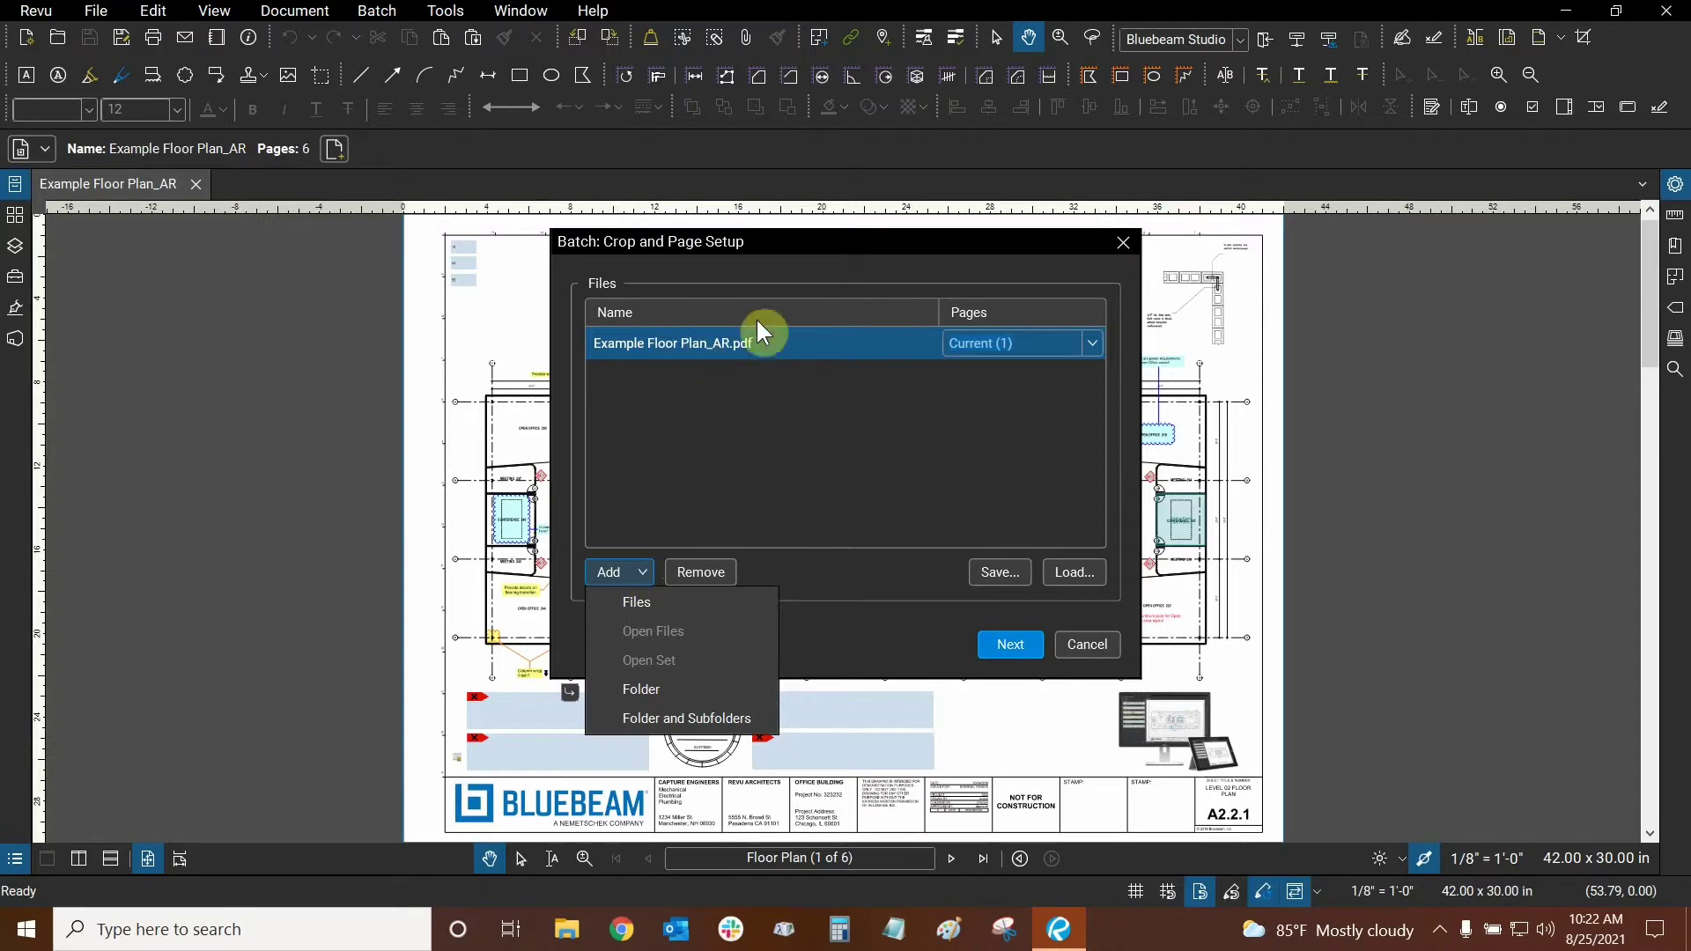
pyautogui.click(654, 471)
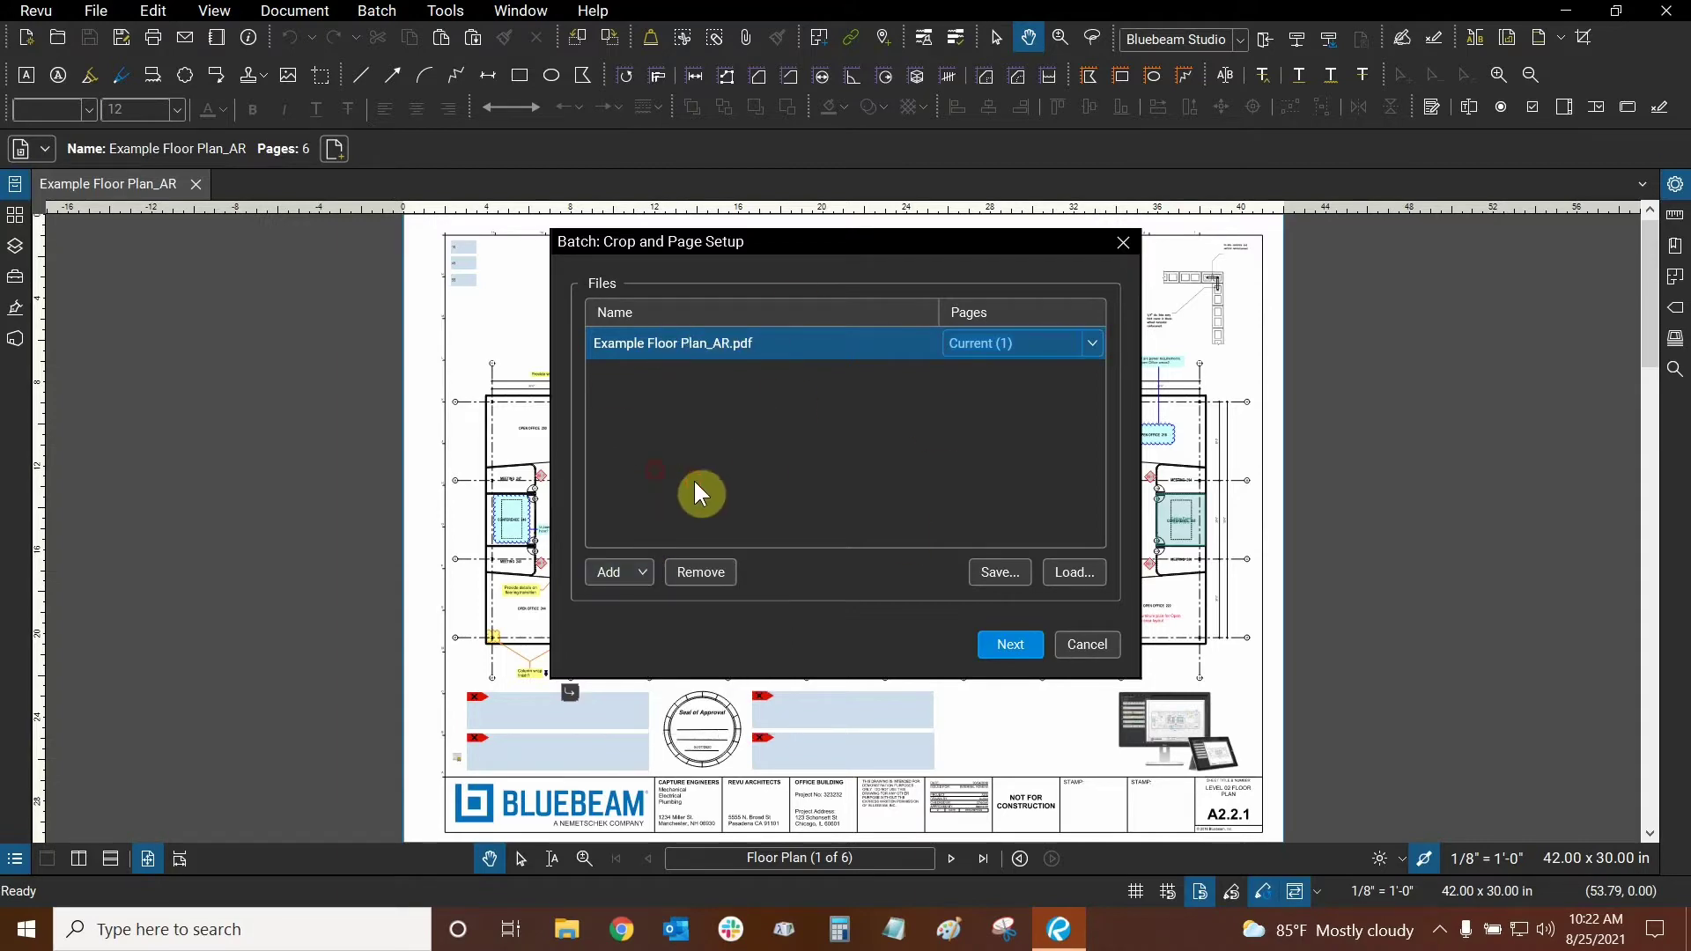
pyautogui.click(1013, 646)
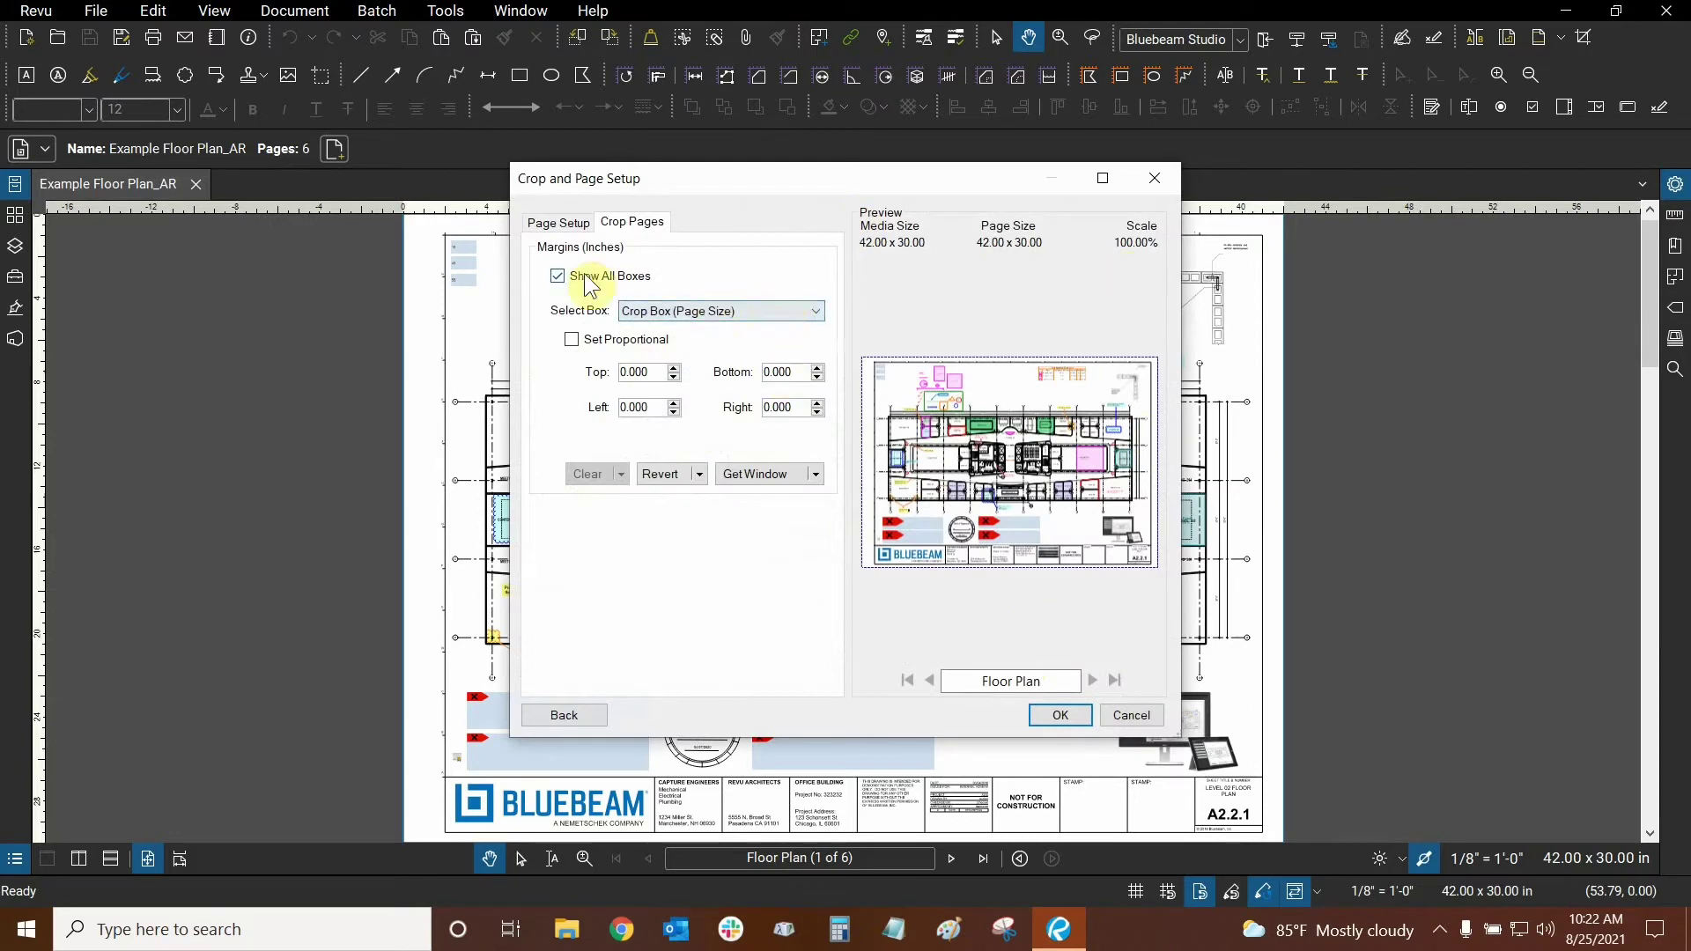
pyautogui.click(560, 222)
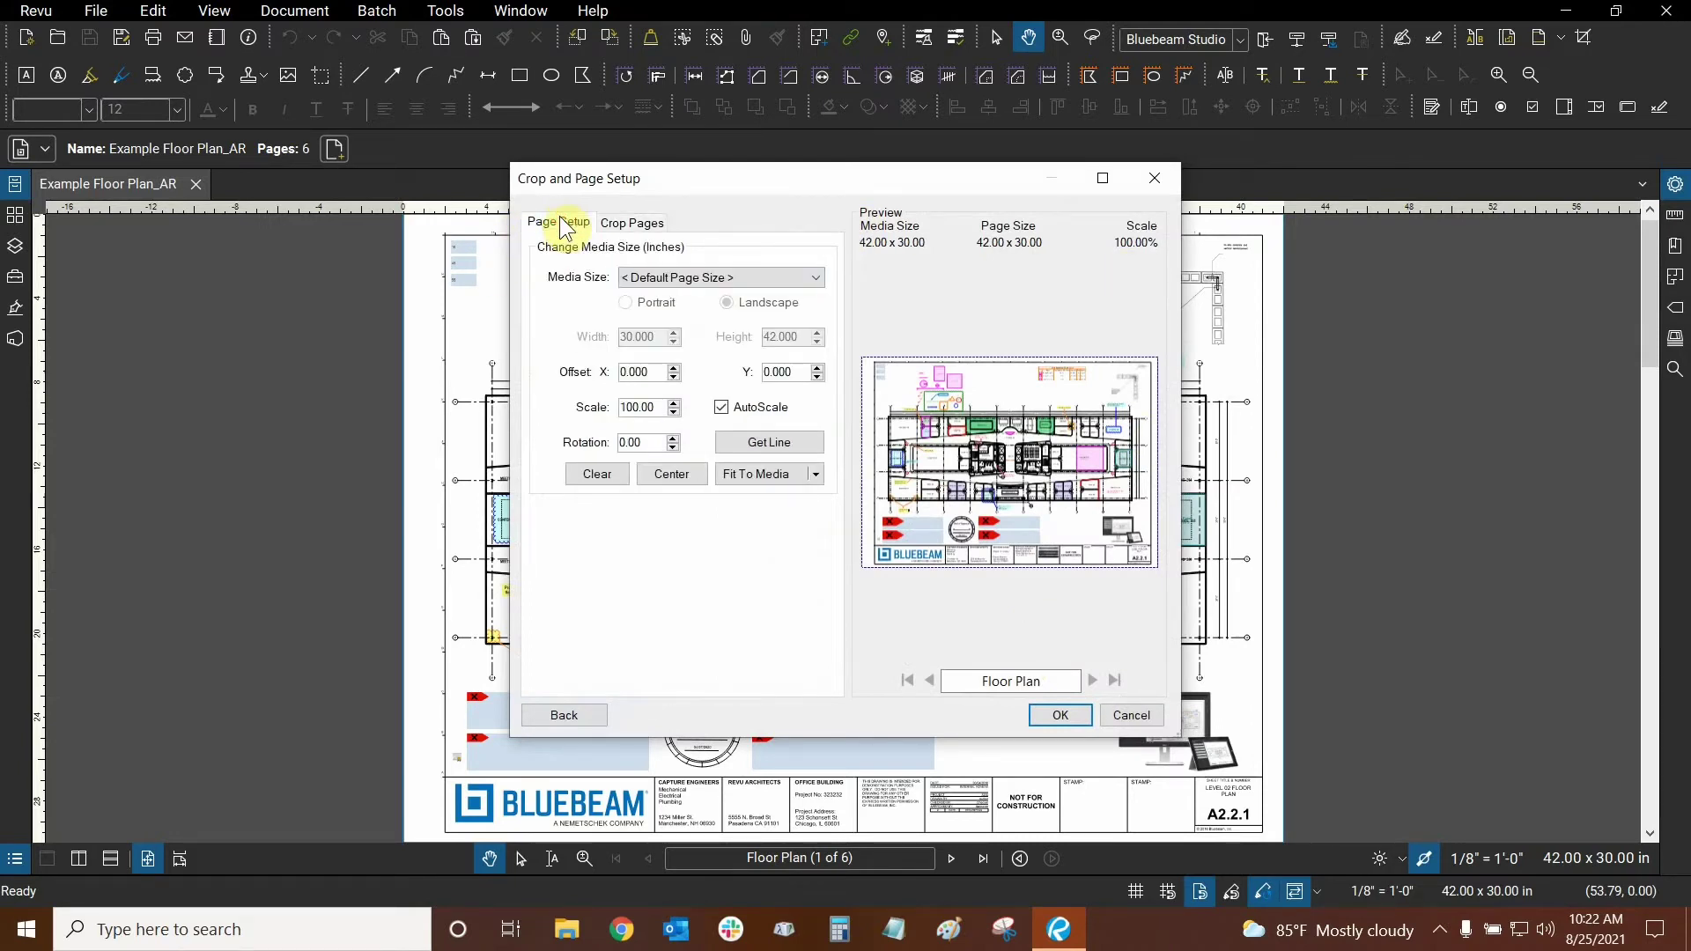
pyautogui.click(1583, 44)
# Discard the setup dialog and drag a Crop Pages rectangle just inside the sheet border
pyautogui.click(1127, 713)
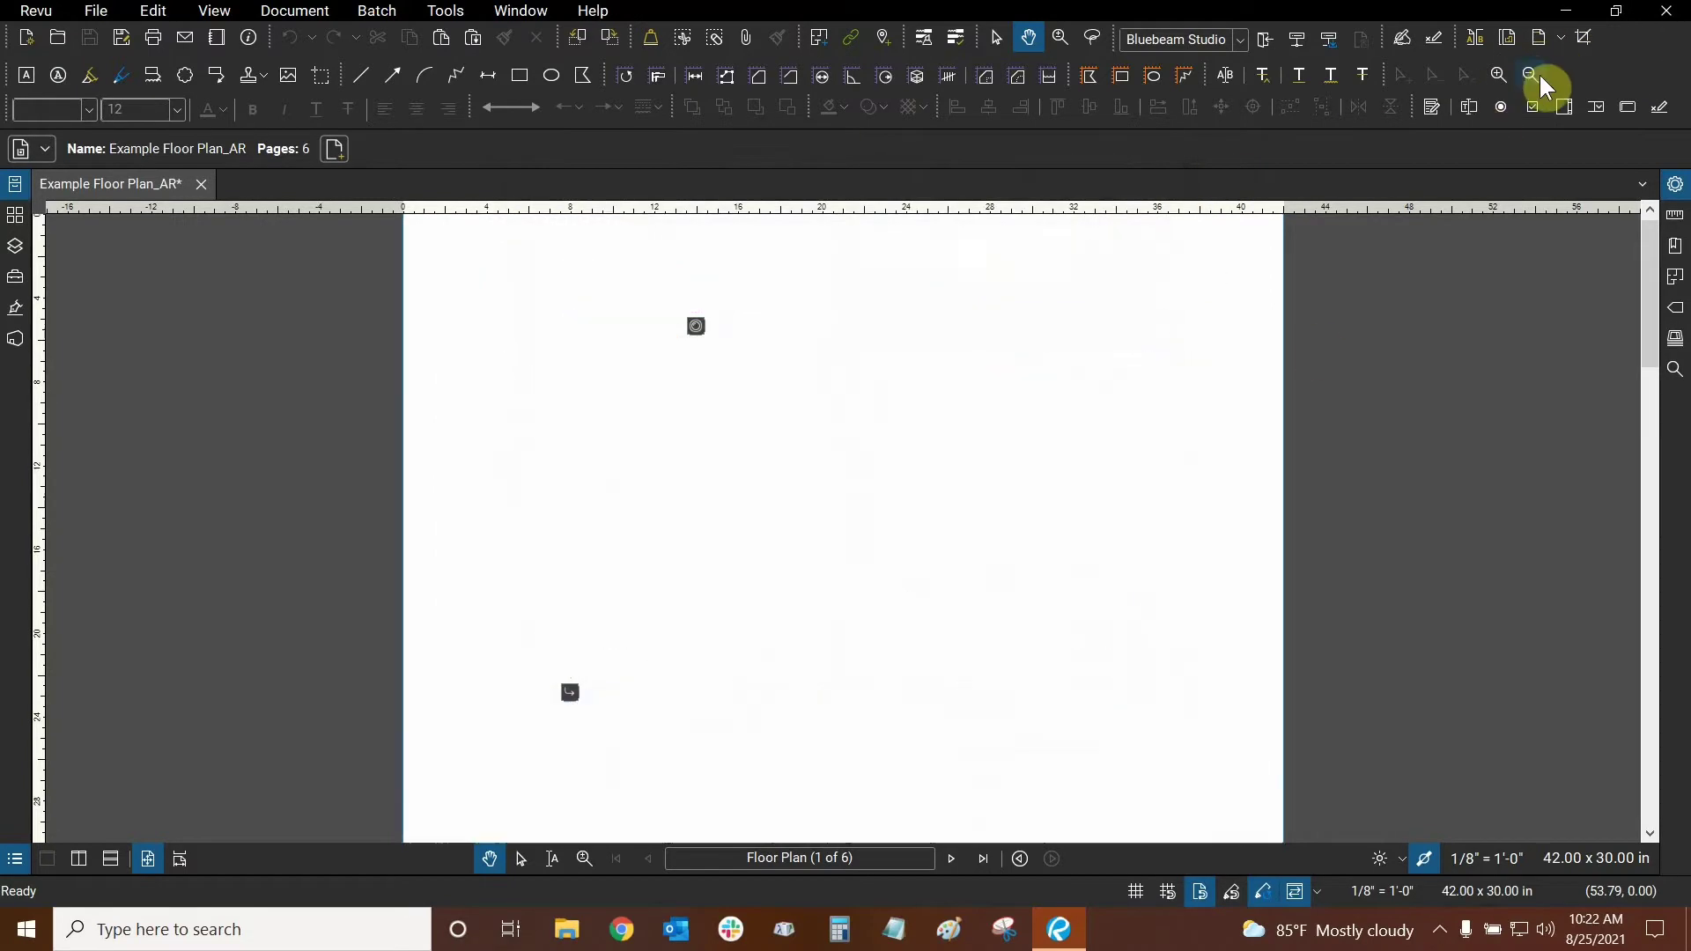
pyautogui.click(1588, 46)
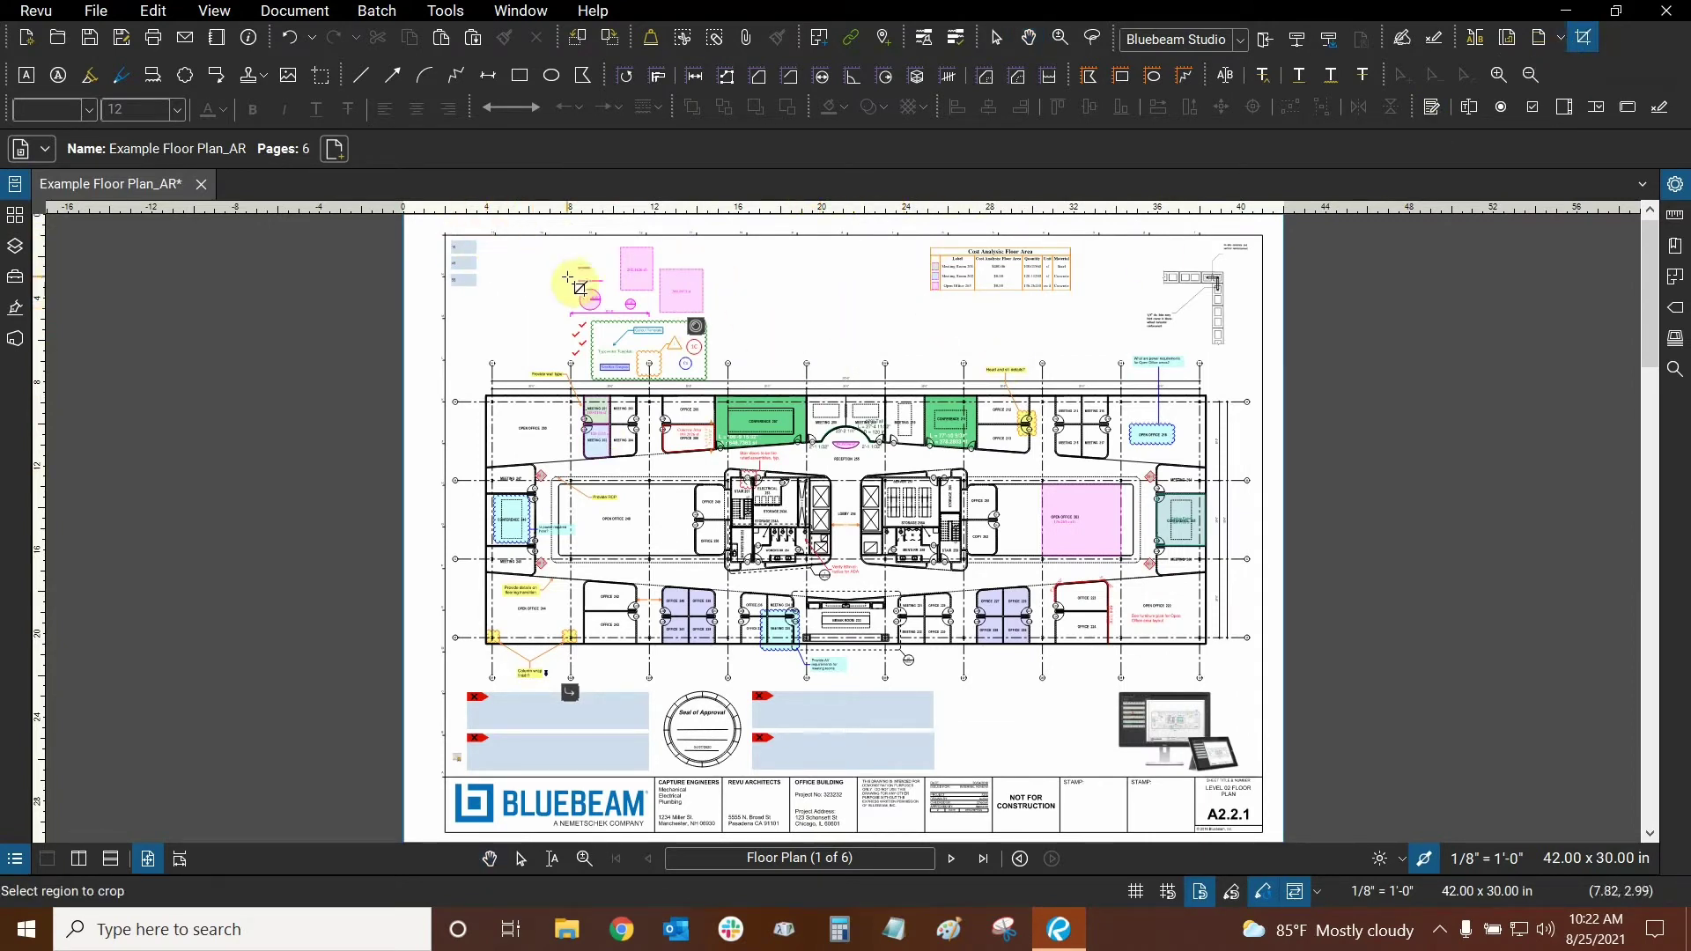
pyautogui.scroll(-1, 528, 304)
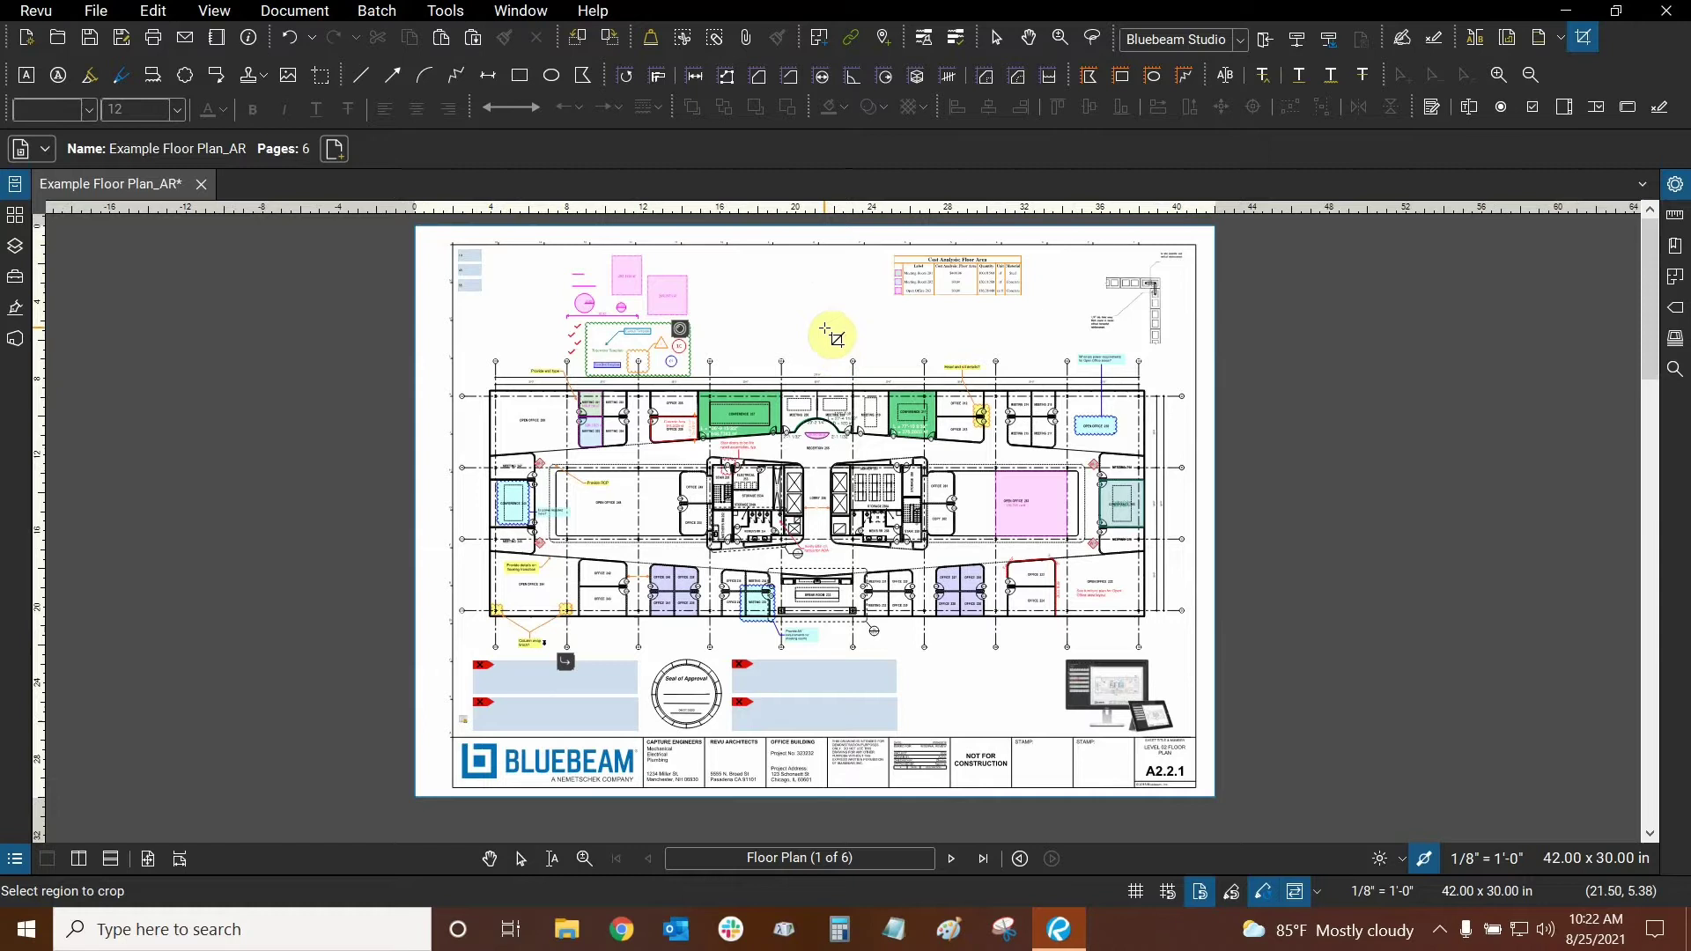
pyautogui.moveTo(546, 299); pyautogui.dragTo(607, 315)
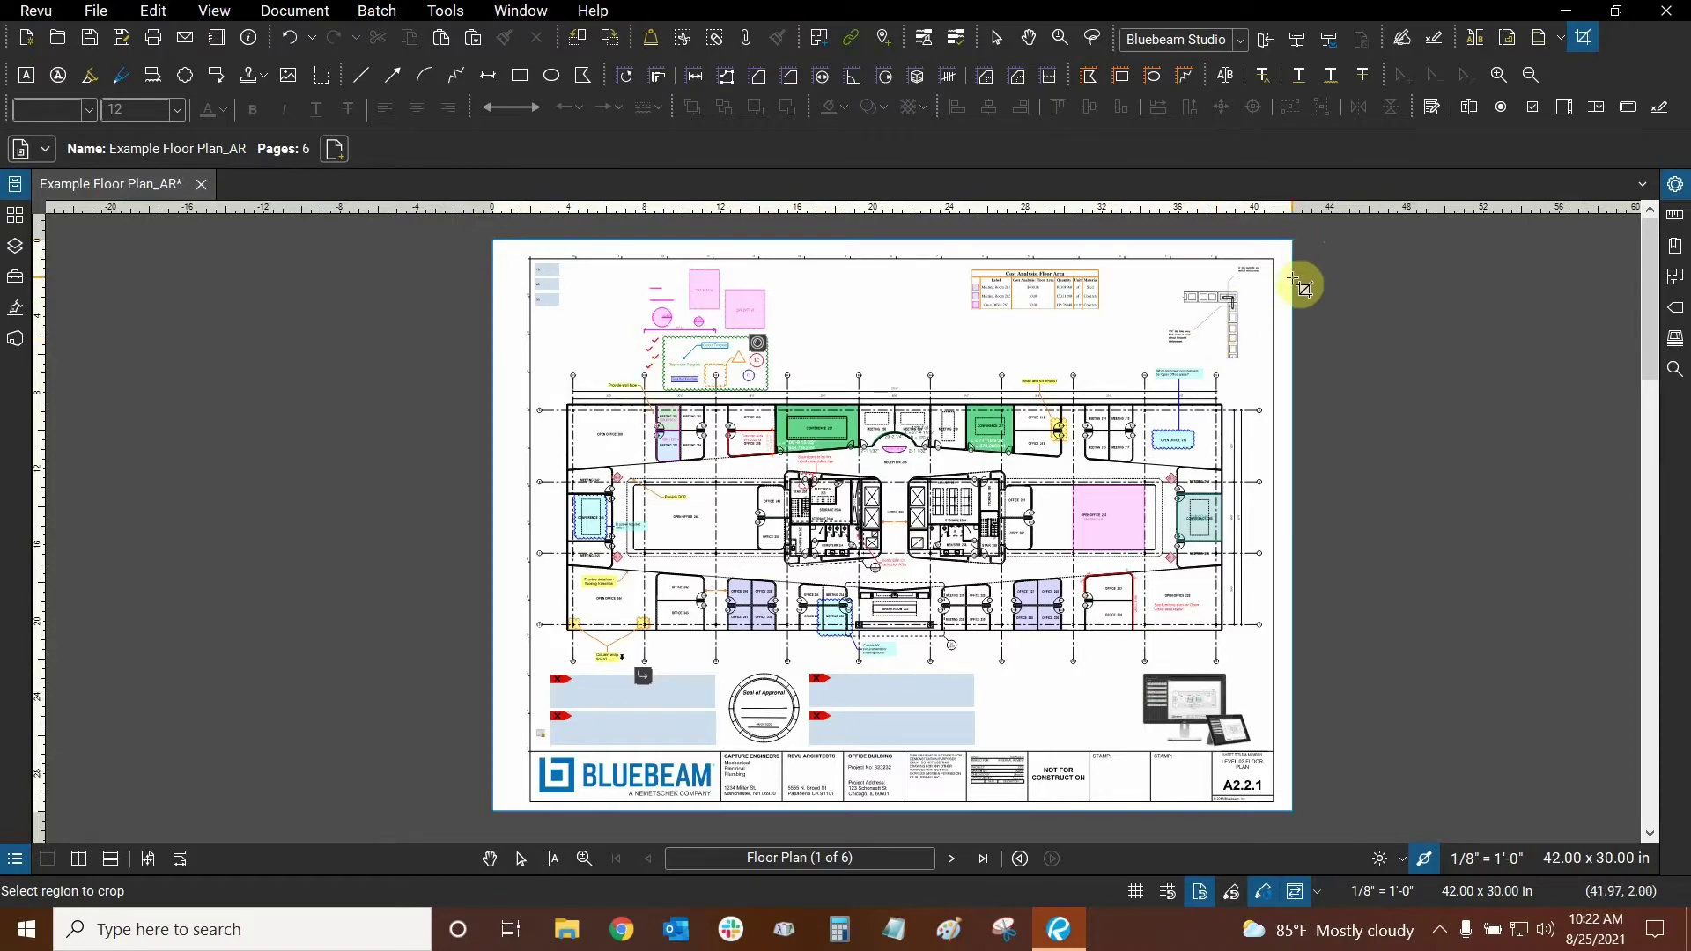
pyautogui.scroll(4, 539, 258)
pyautogui.scroll(-1, 550, 261)
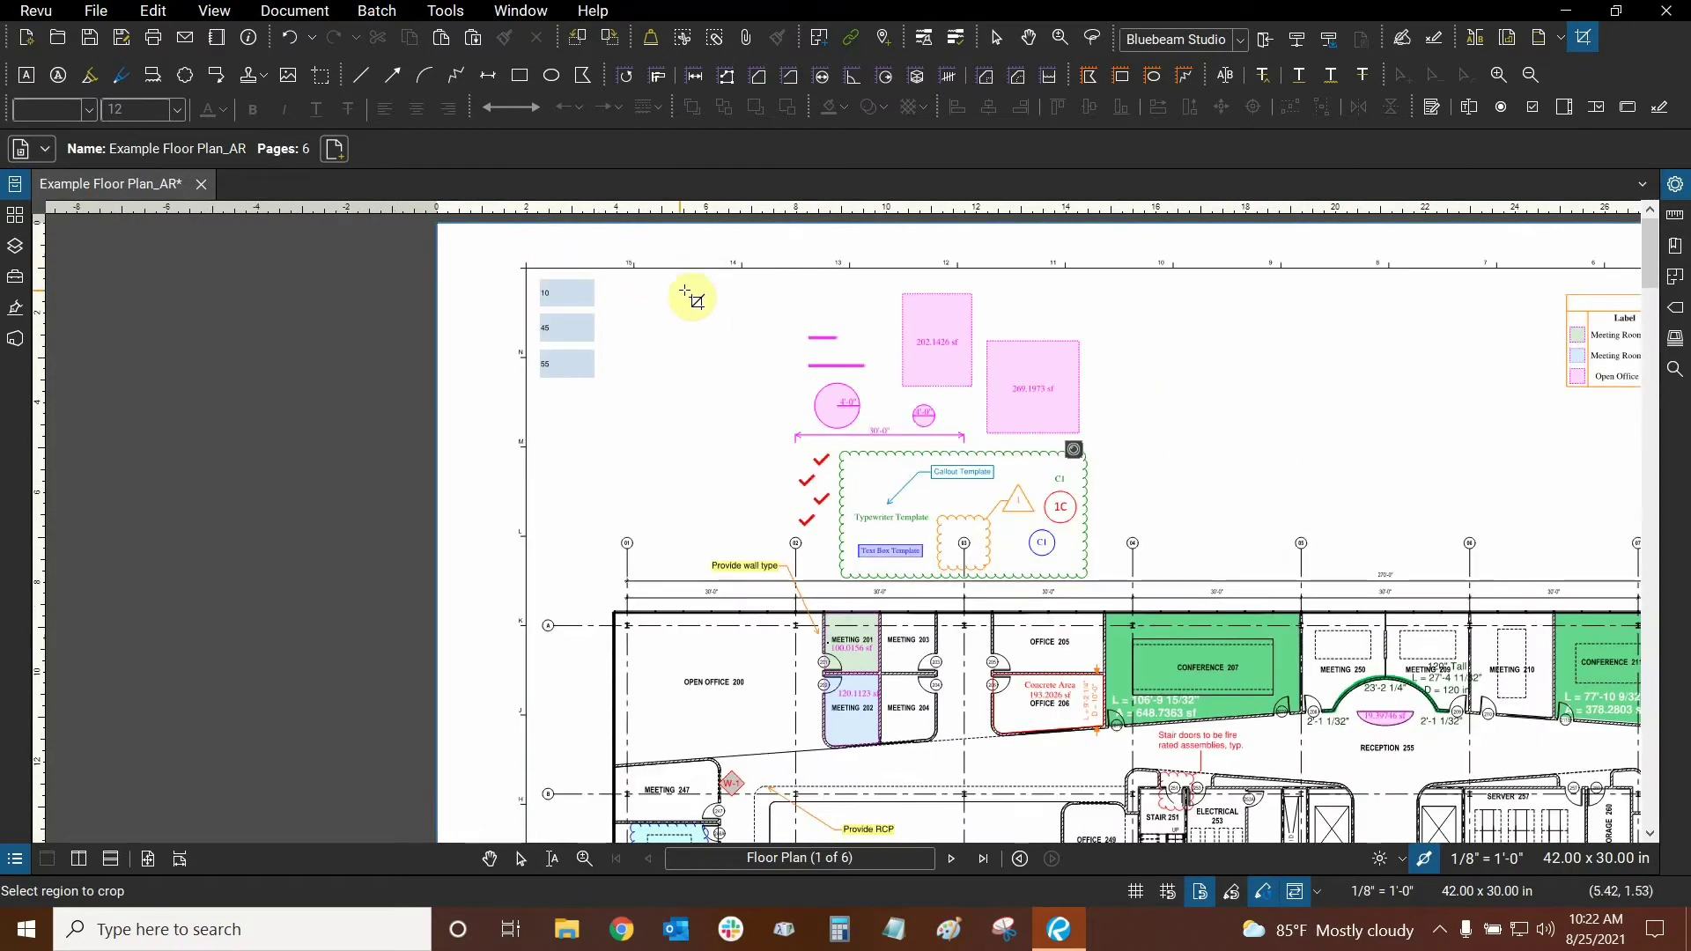
pyautogui.scroll(1, 691, 294)
pyautogui.scroll(-2, 631, 258)
pyautogui.scroll(2, 574, 264)
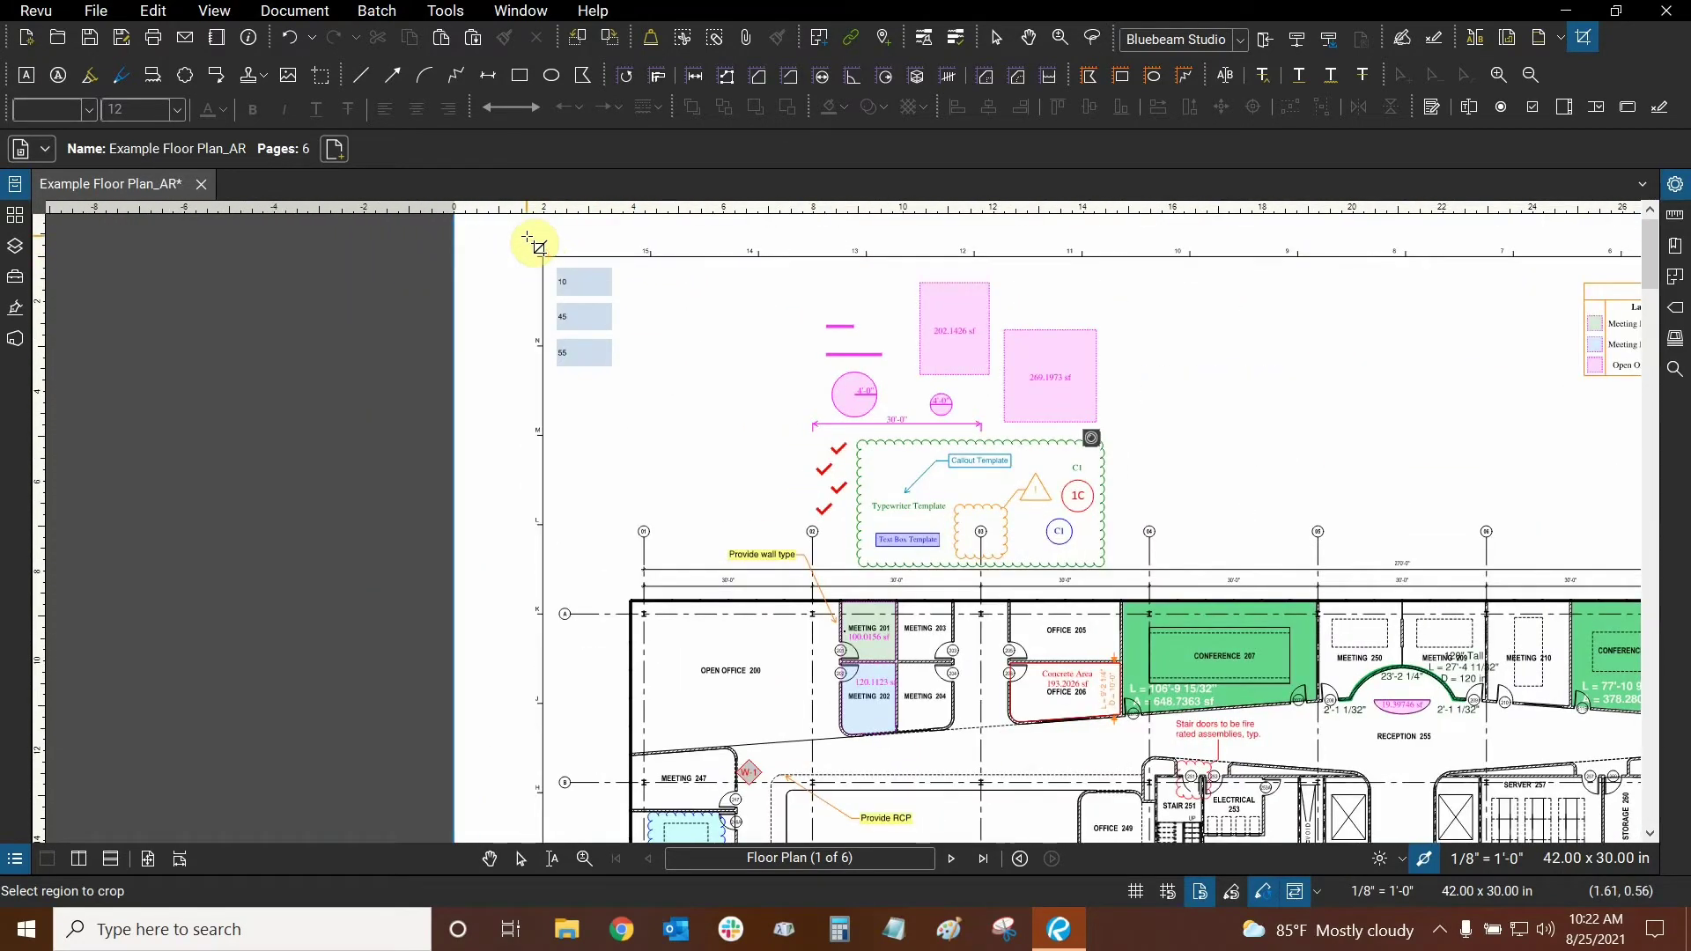
pyautogui.moveTo(526, 238); pyautogui.dragTo(1325, 728)
pyautogui.scroll(-4, 616, 283)
pyautogui.scroll(-1, 1247, 636)
pyautogui.scroll(-2, 1246, 635)
pyautogui.scroll(5, 1335, 734)
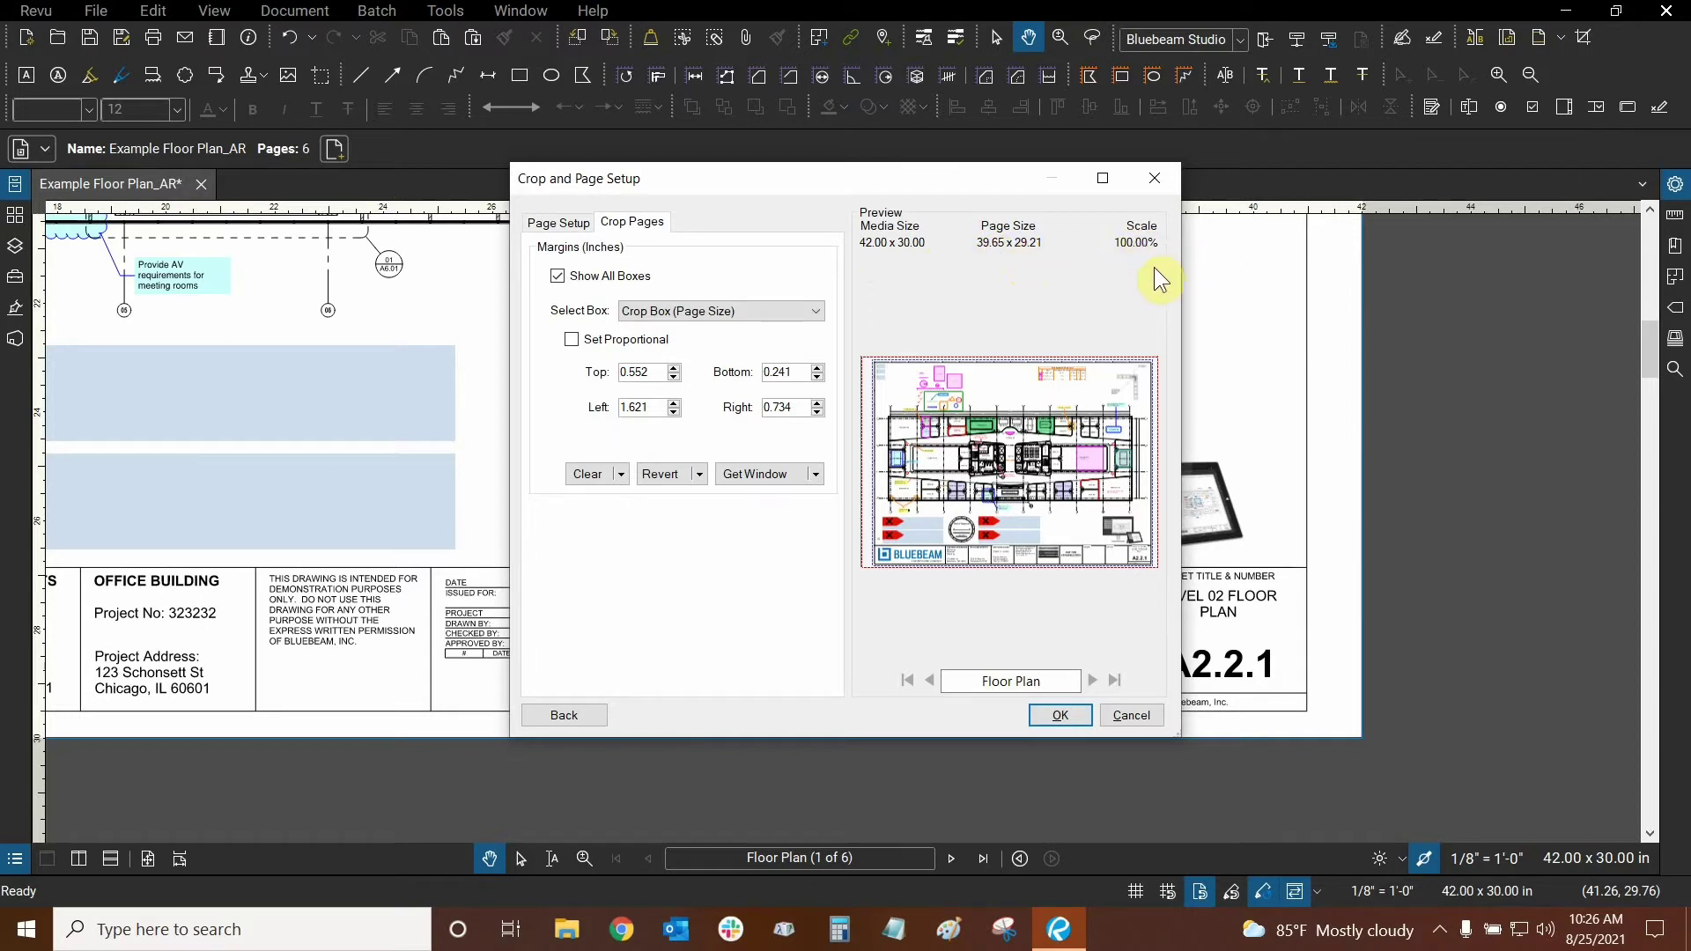
# Review crop margins 0.552, 0.241, 1.621, 0.734, toggling the preview box outlines off and on
pyautogui.click(632, 226)
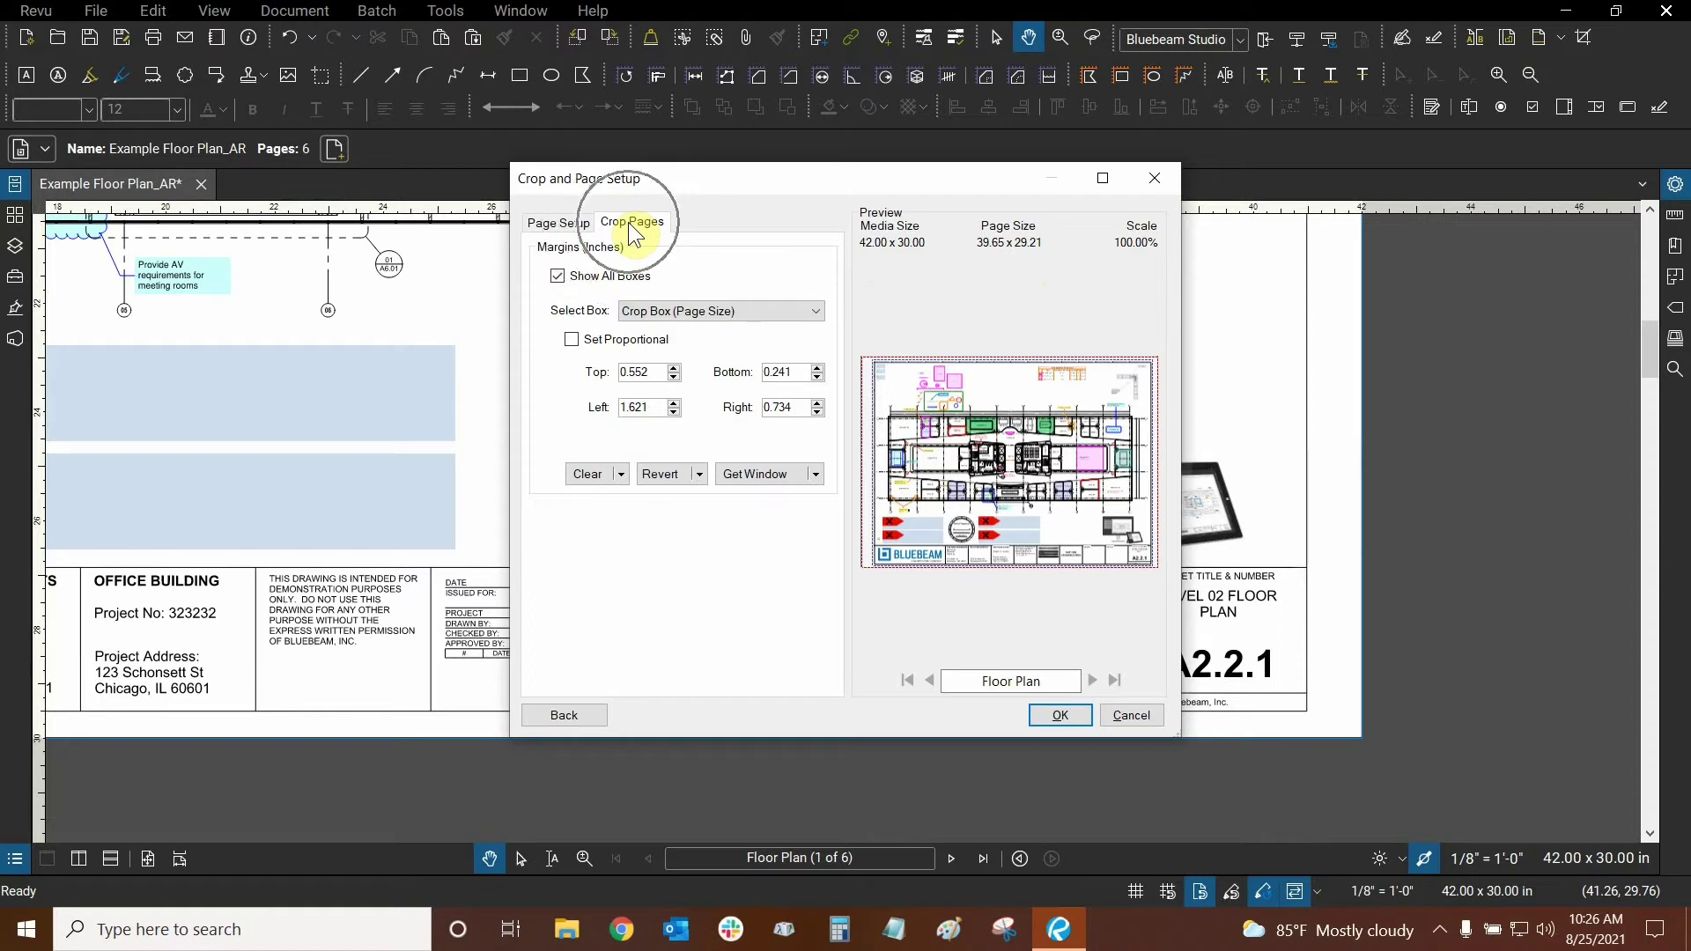
pyautogui.click(558, 279)
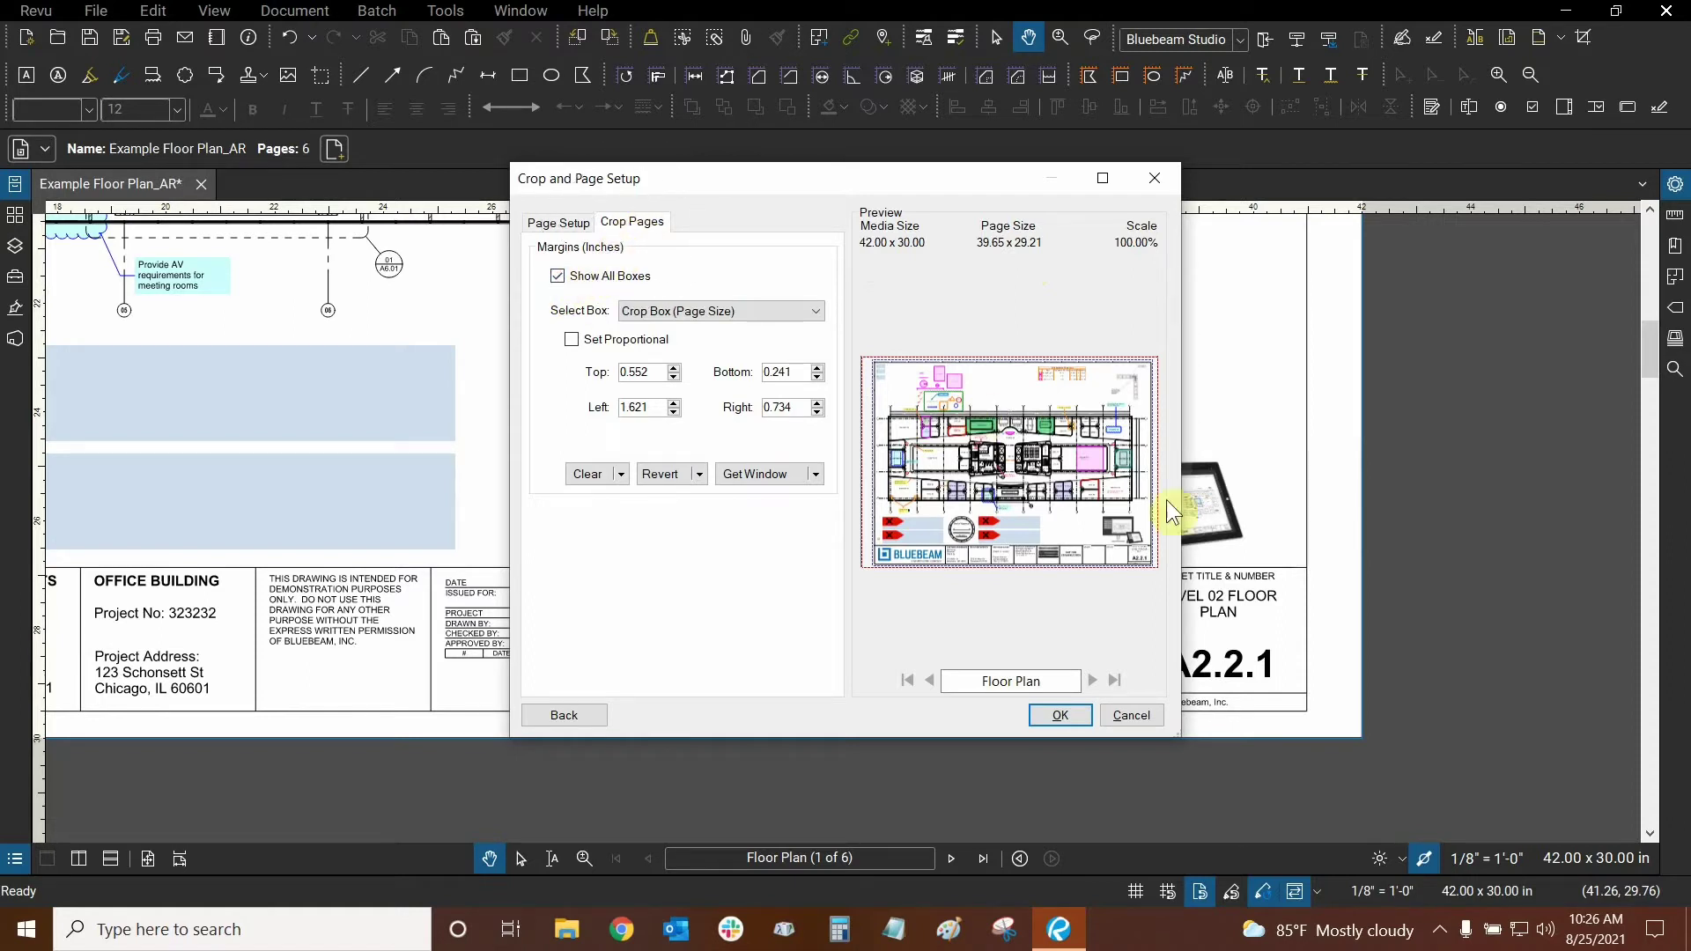
pyautogui.click(557, 277)
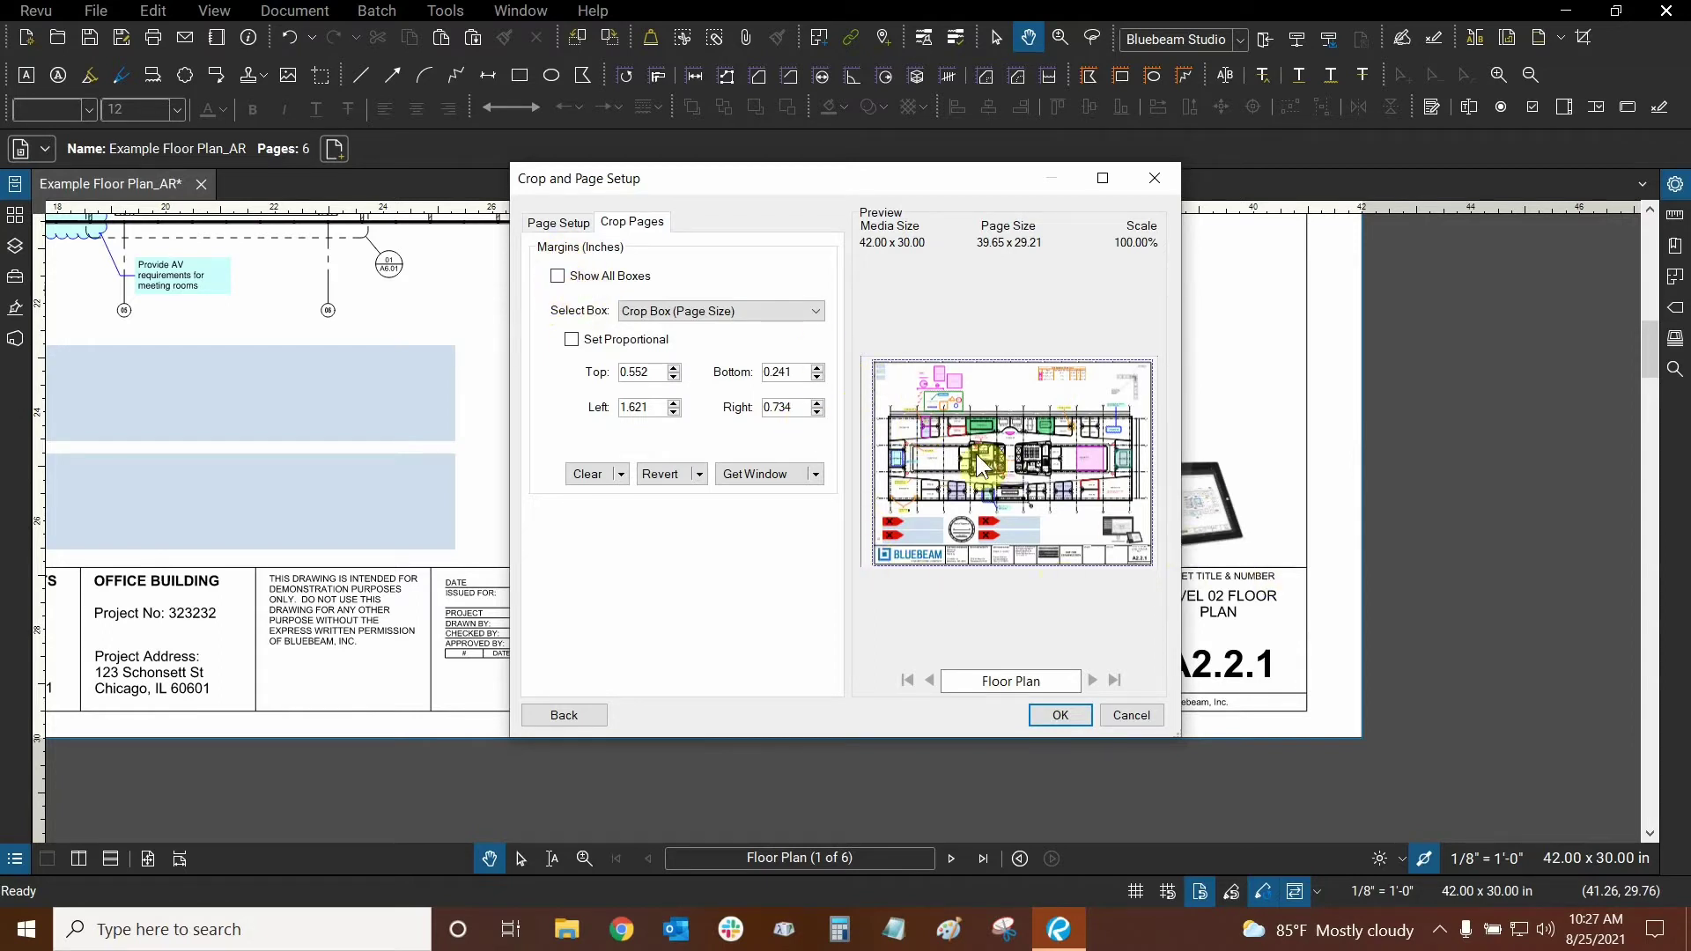
pyautogui.click(558, 276)
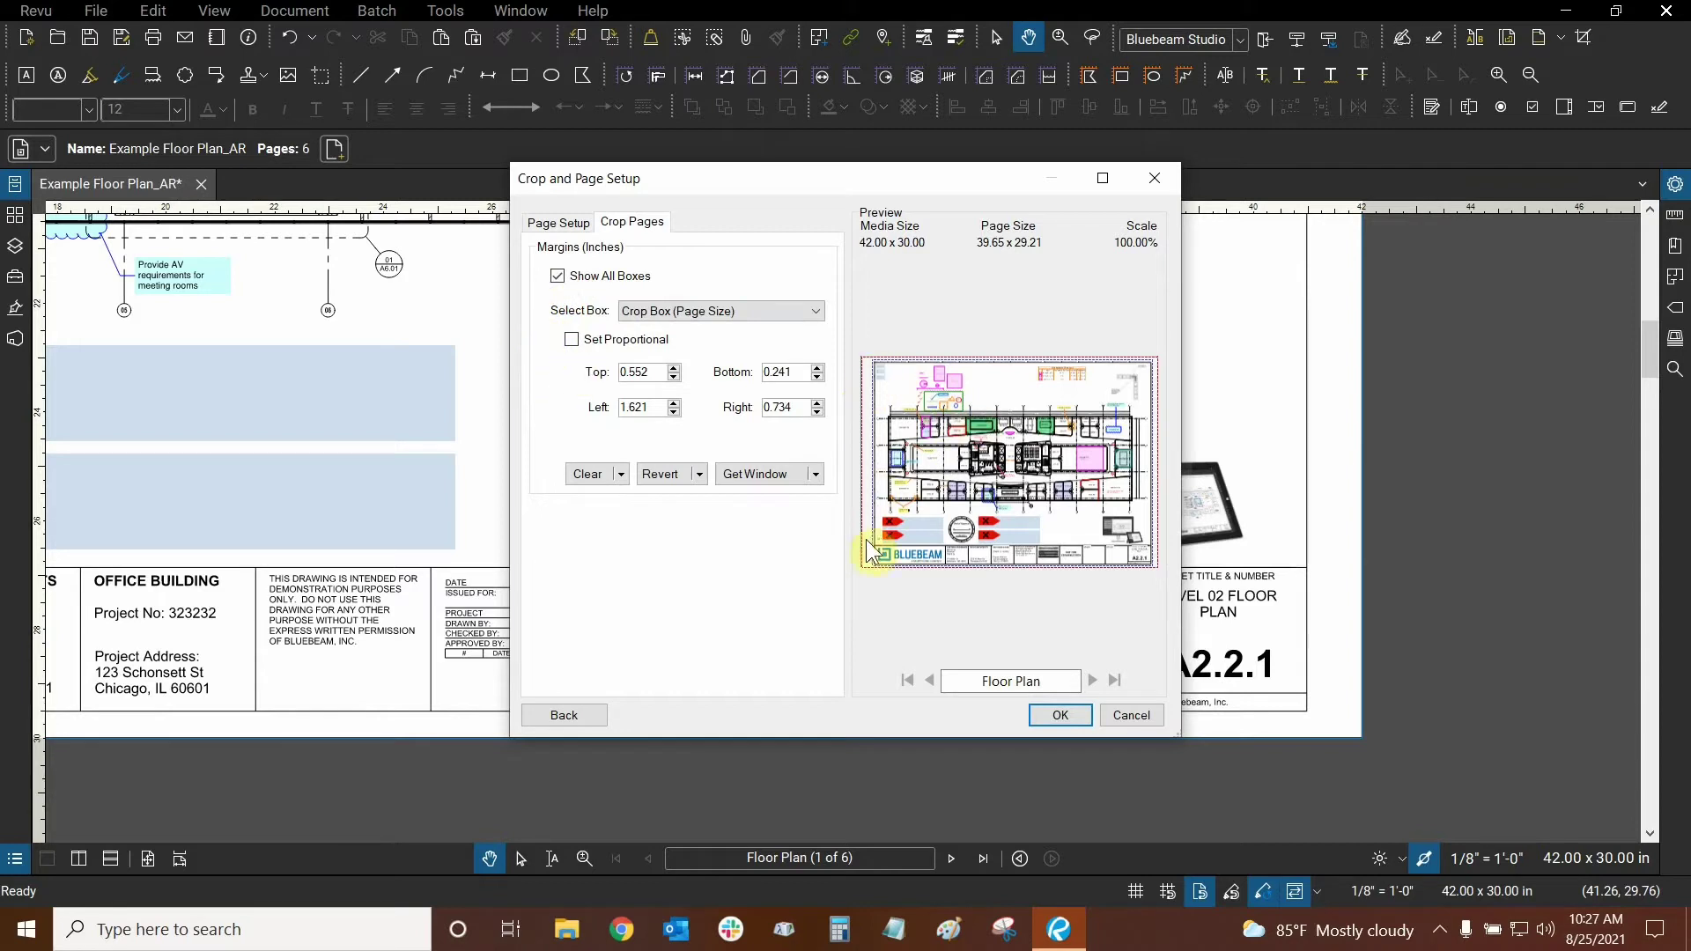
pyautogui.click(758, 311)
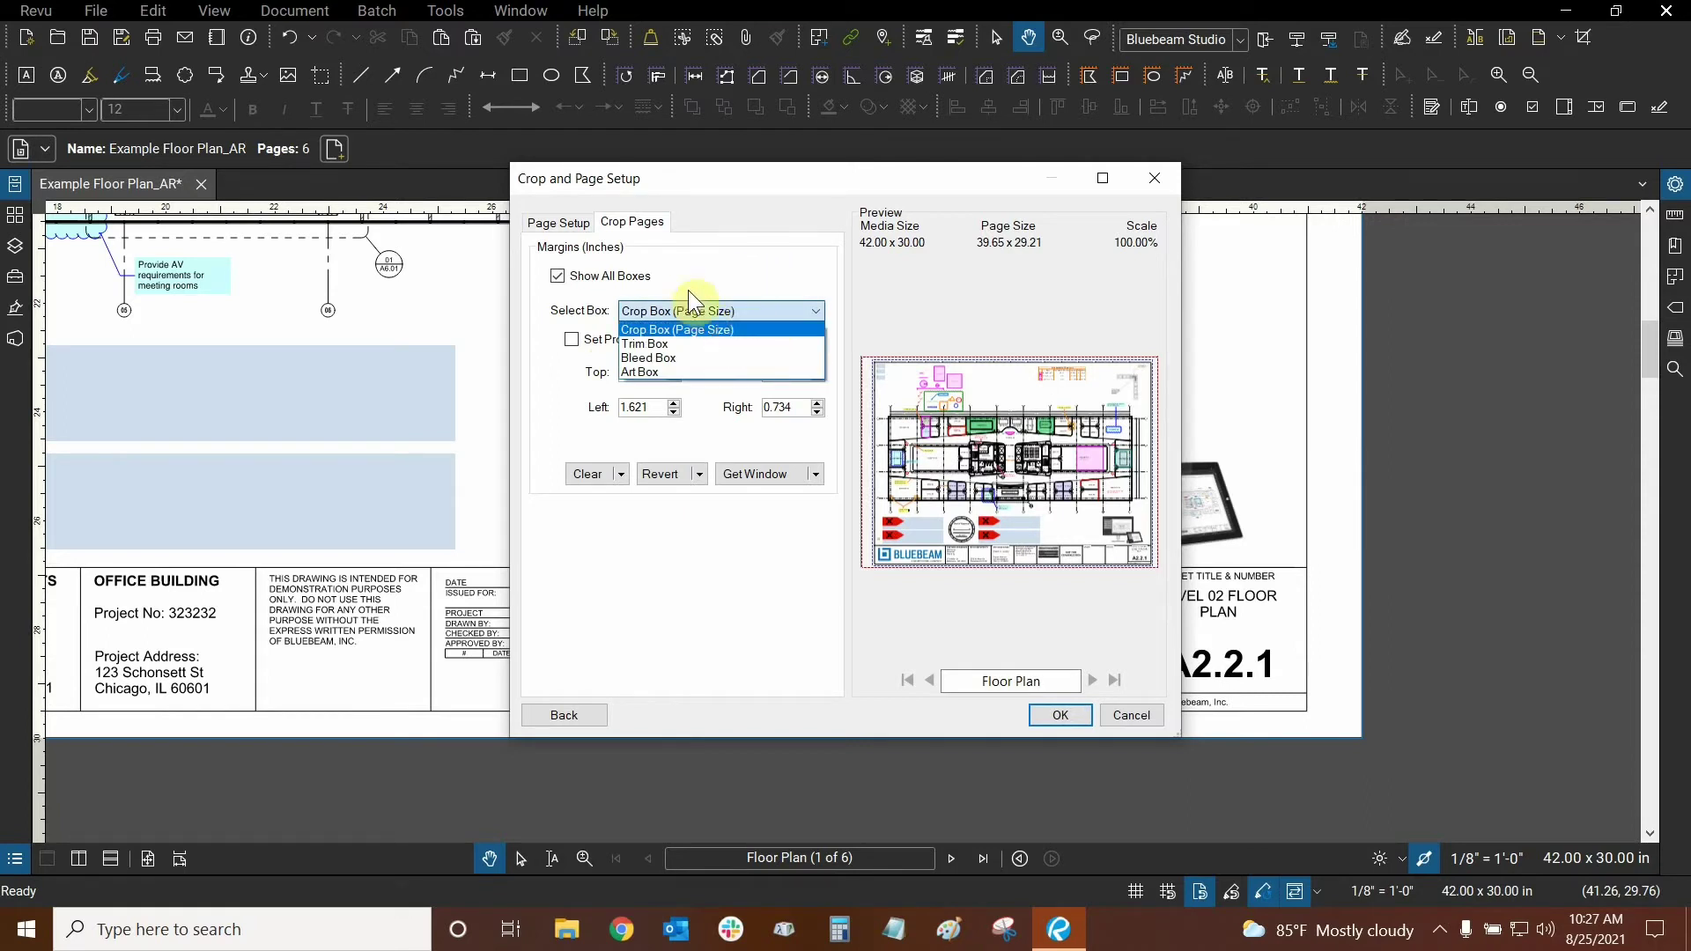
pyautogui.click(670, 346)
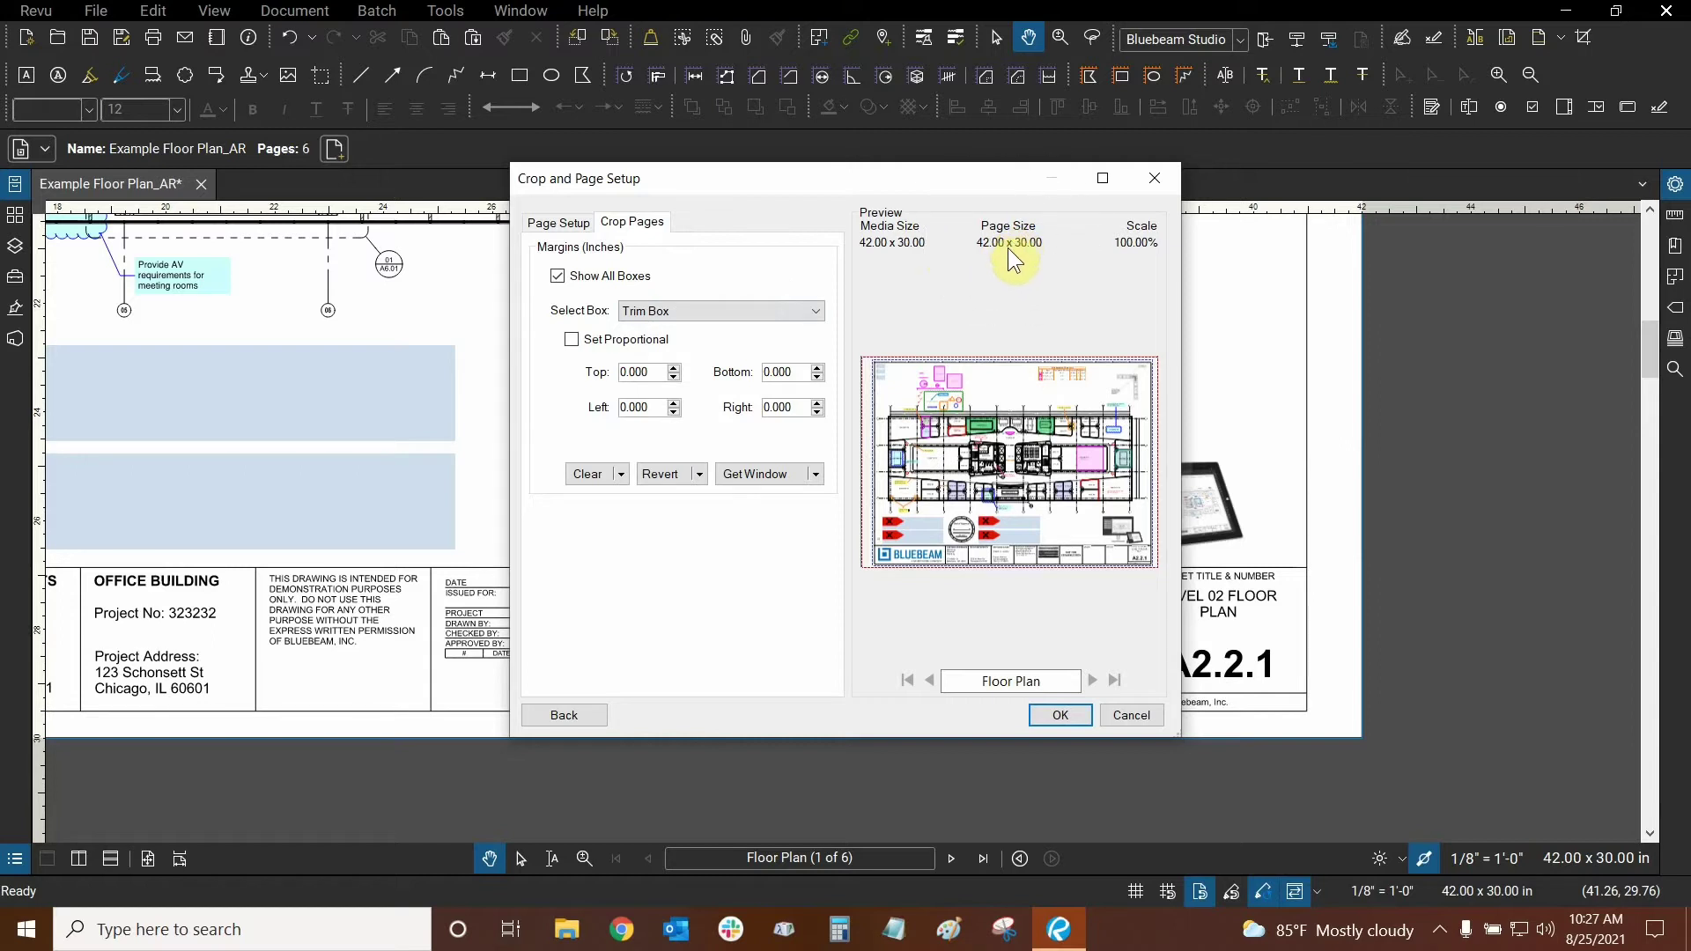
pyautogui.click(742, 309)
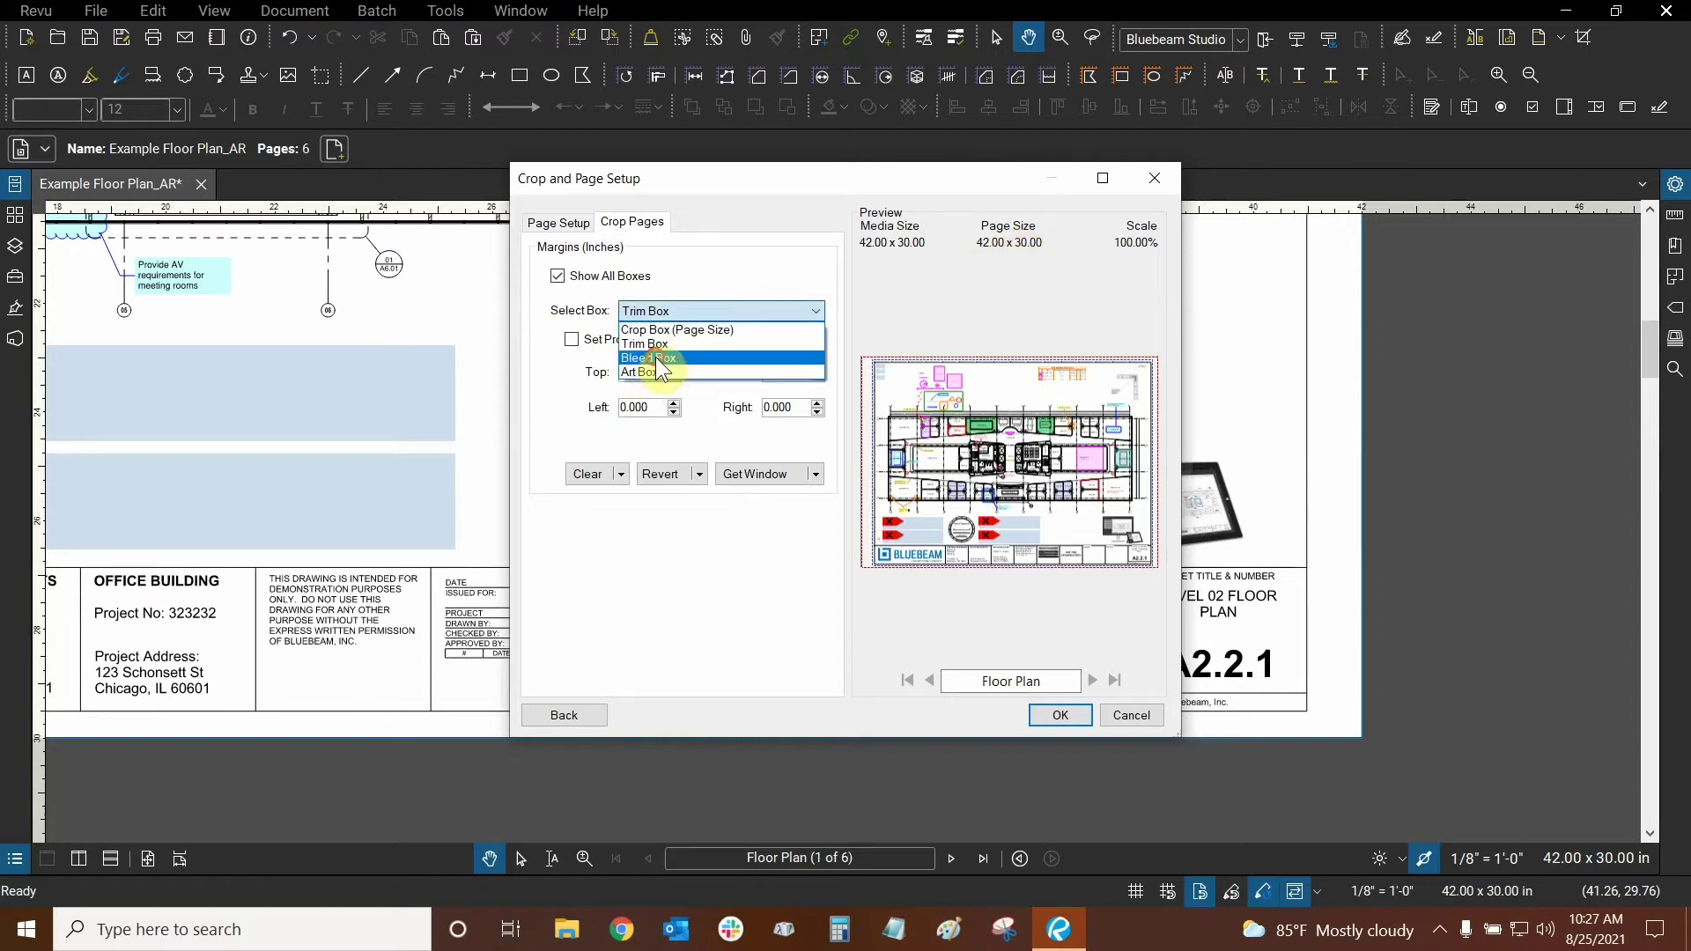
pyautogui.click(655, 357)
pyautogui.click(715, 313)
pyautogui.click(652, 371)
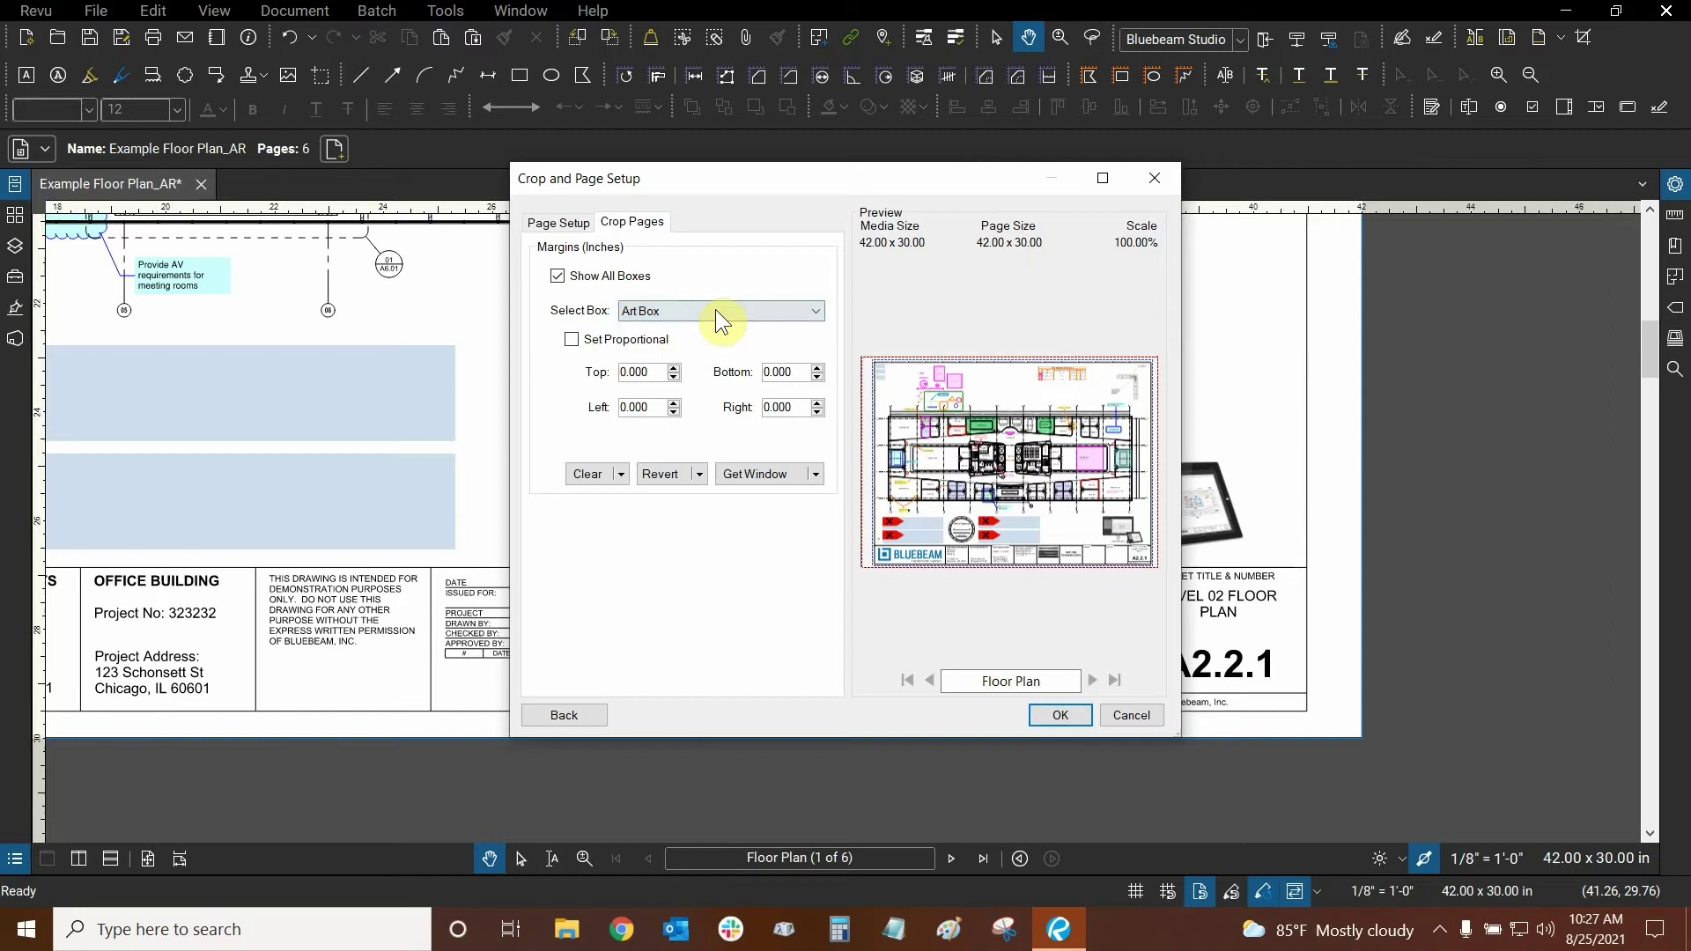
pyautogui.click(715, 310)
pyautogui.click(657, 328)
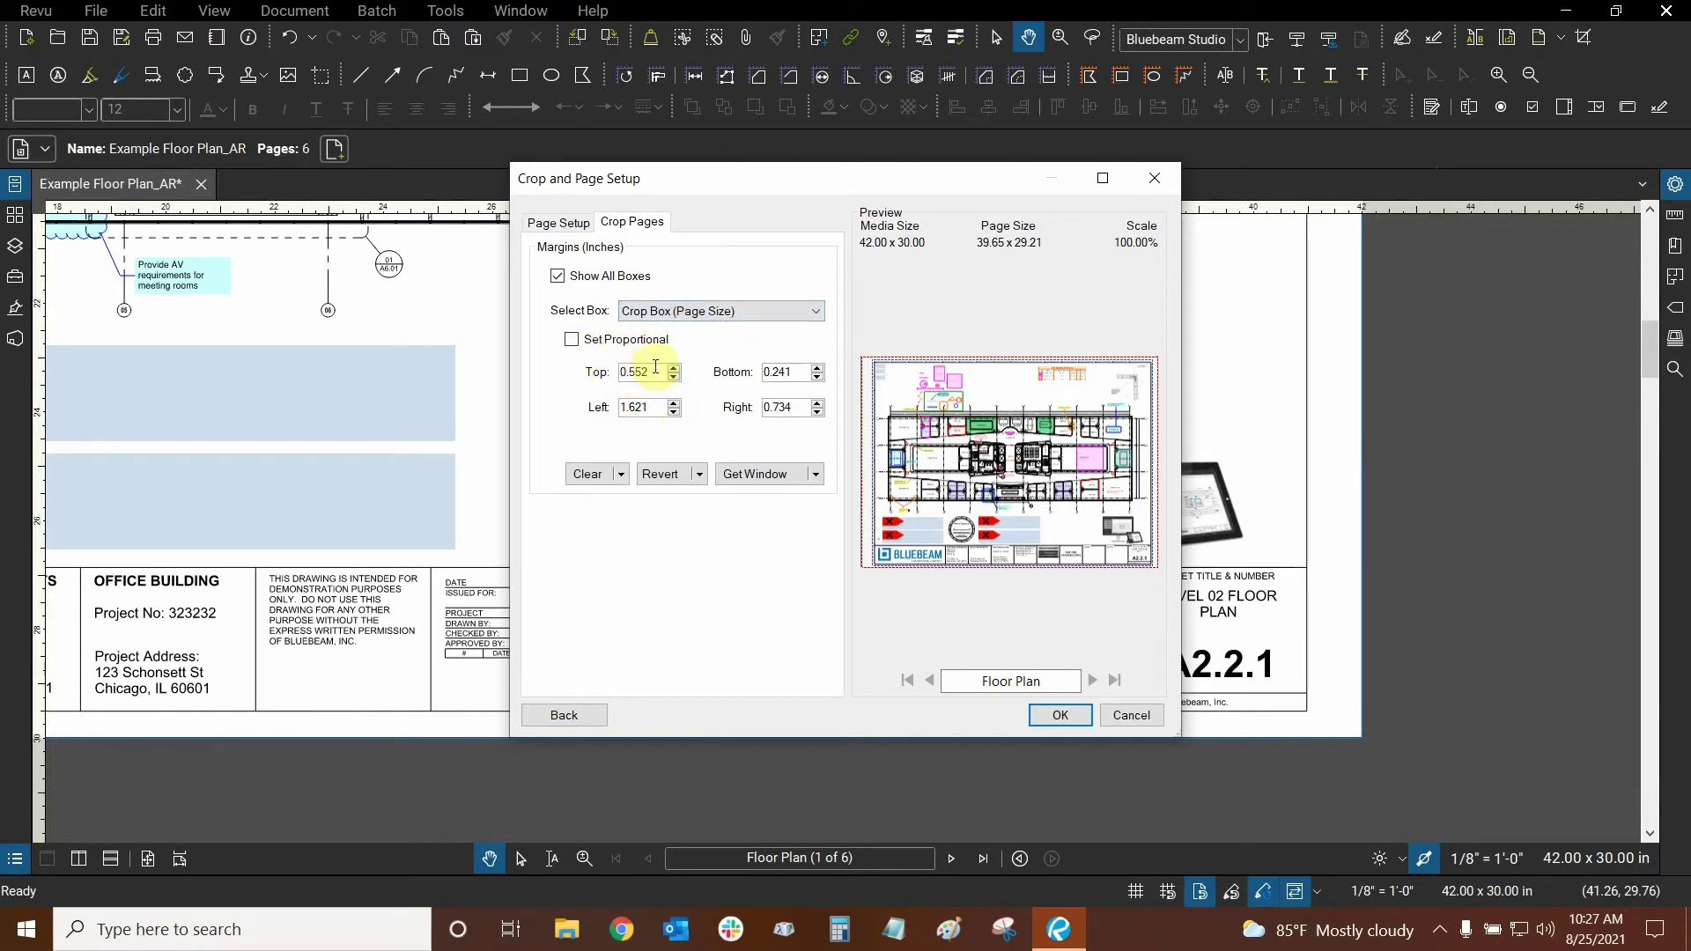
# Turn Set Proportional margins on, then off again
pyautogui.click(790, 407)
pyautogui.click(651, 375)
pyautogui.click(571, 344)
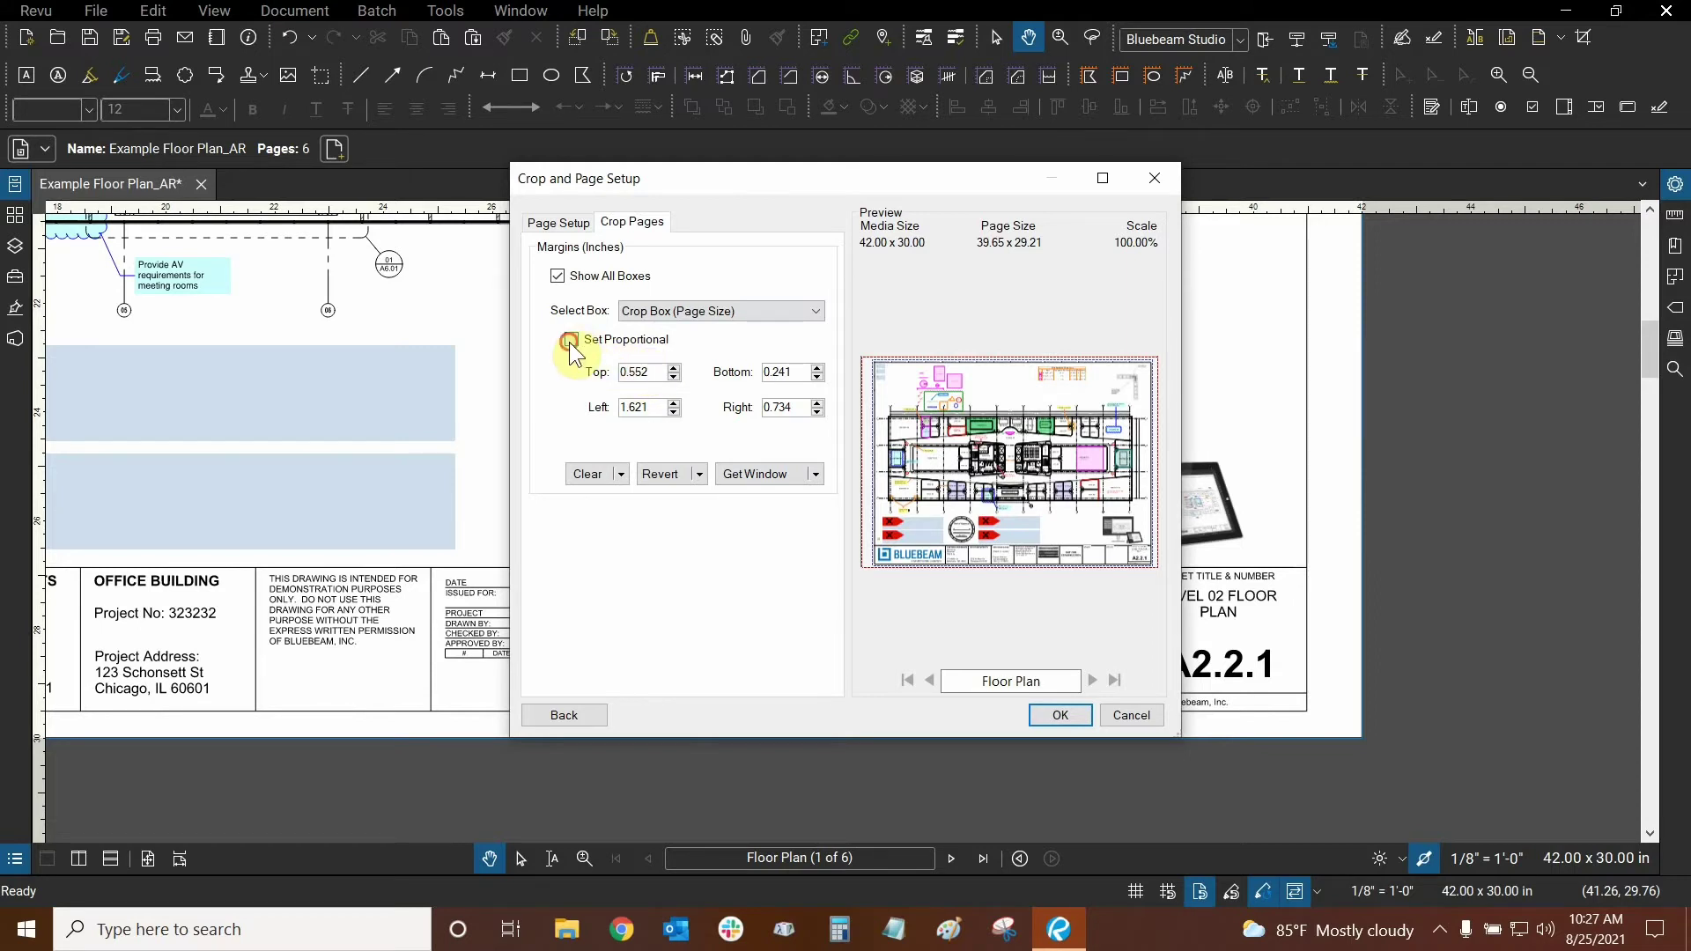
pyautogui.click(631, 404)
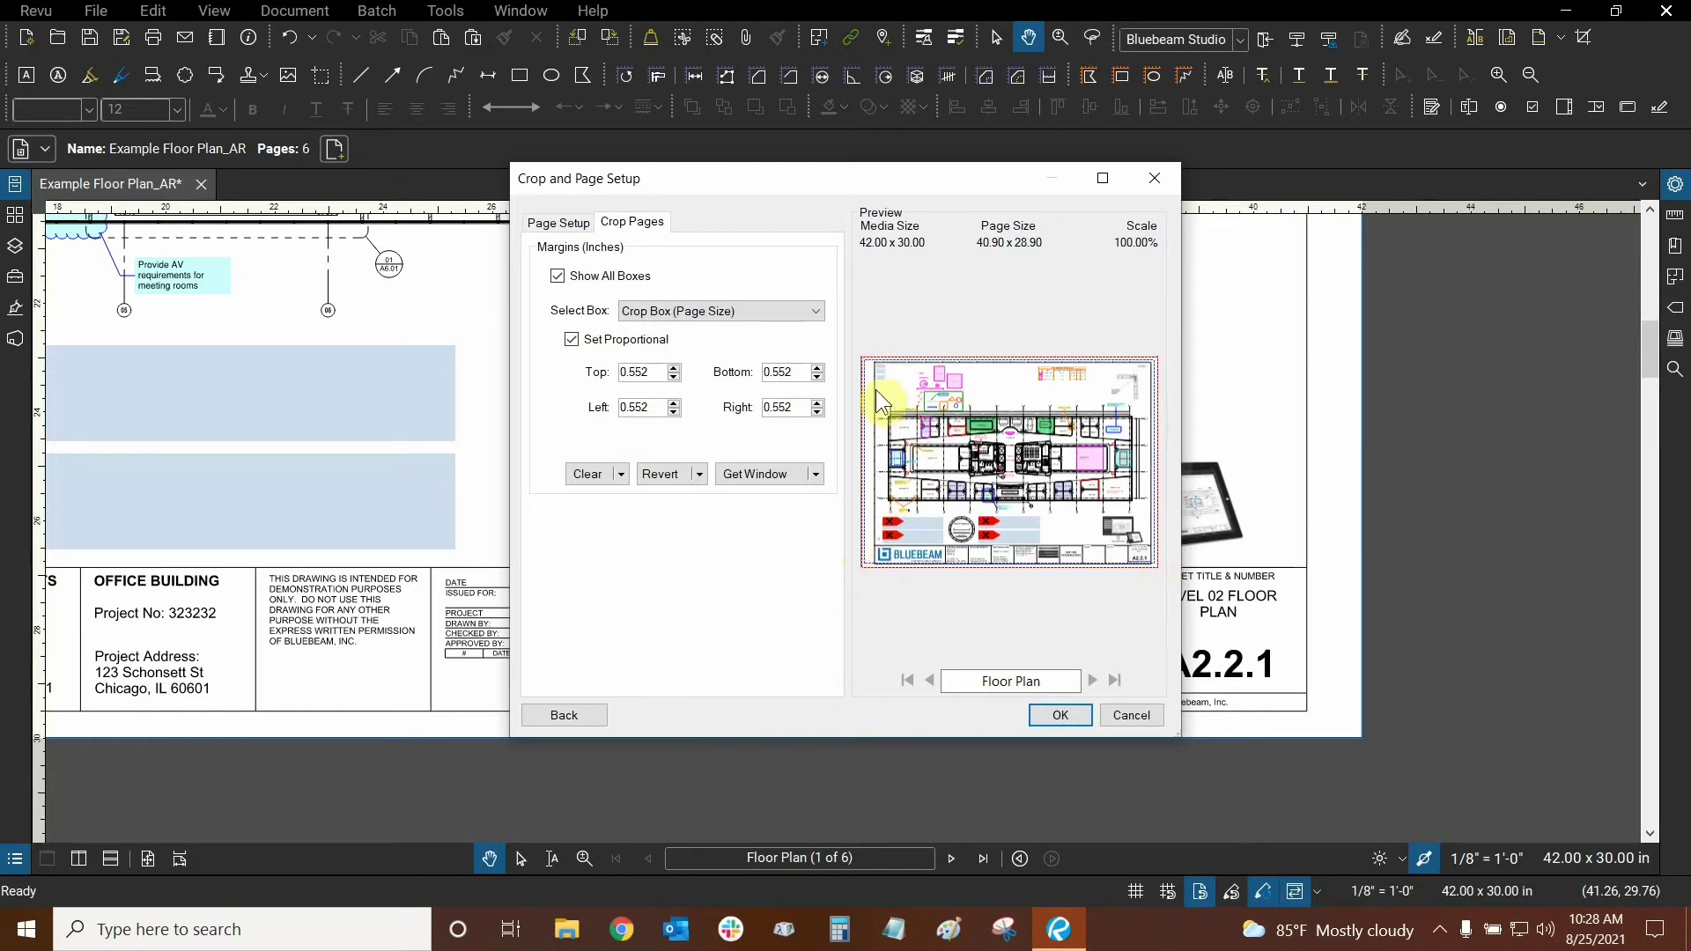
pyautogui.click(569, 340)
# Choose Revert All Boxes to reset all four crop margins to 0.000
pyautogui.click(699, 475)
pyautogui.click(664, 483)
pyautogui.click(664, 478)
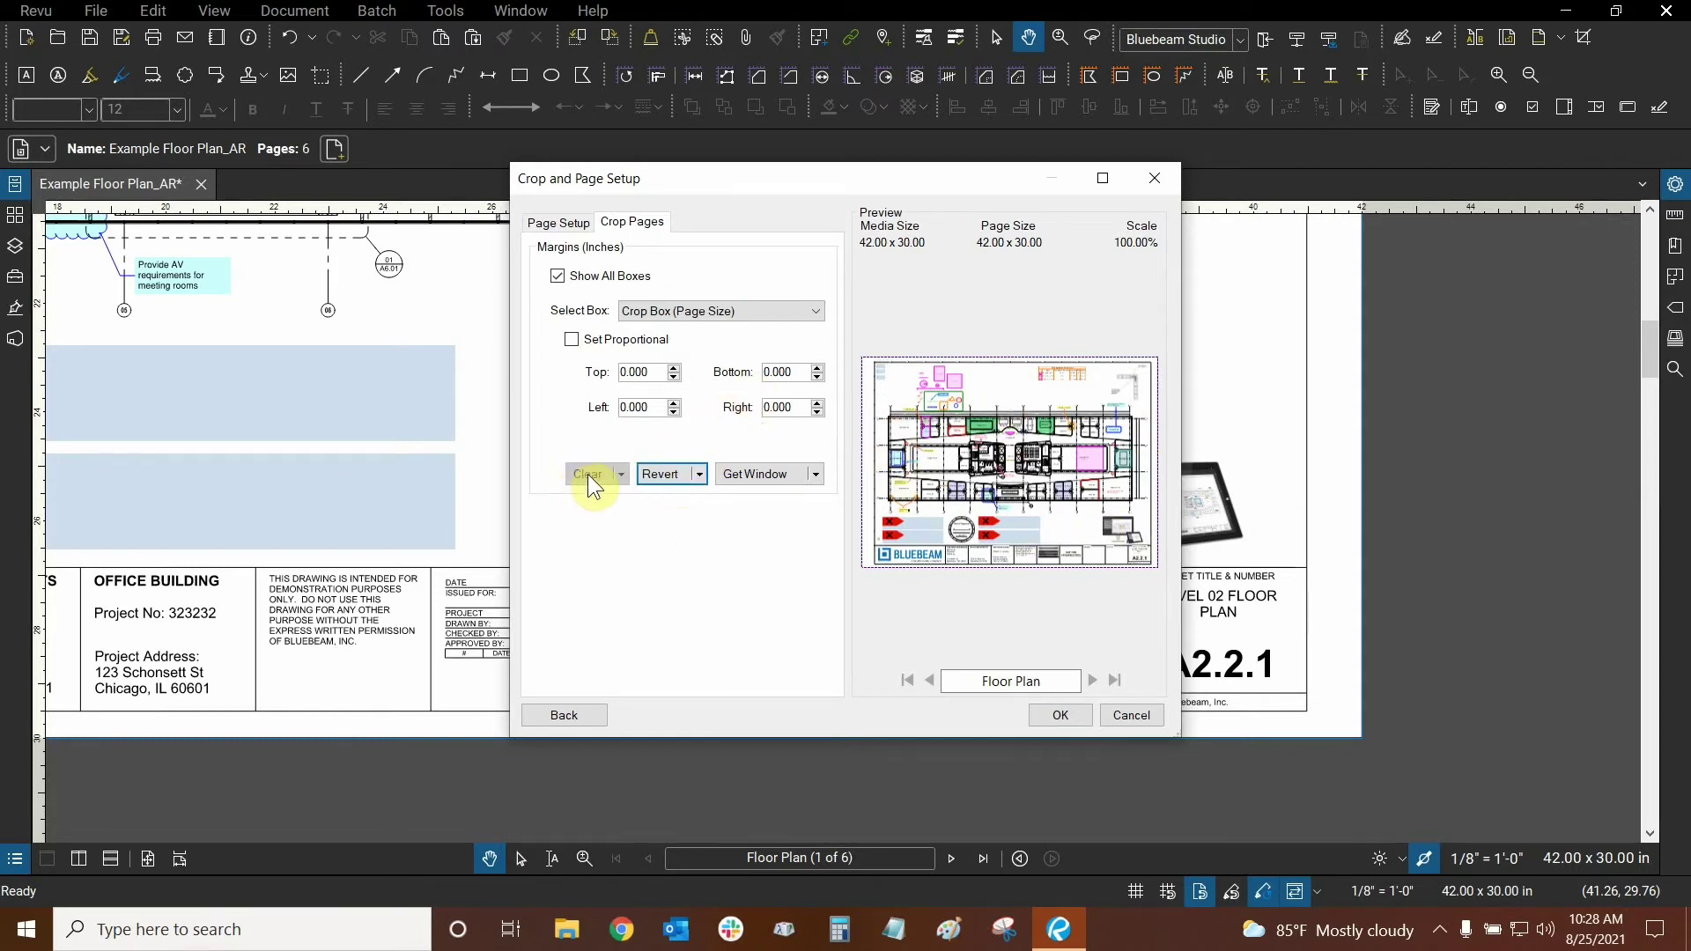
# Use Get Window to draw the crop around the sheet border, giving a 39.51 x 29.00 page
pyautogui.click(807, 480)
pyautogui.scroll(-3, 853, 577)
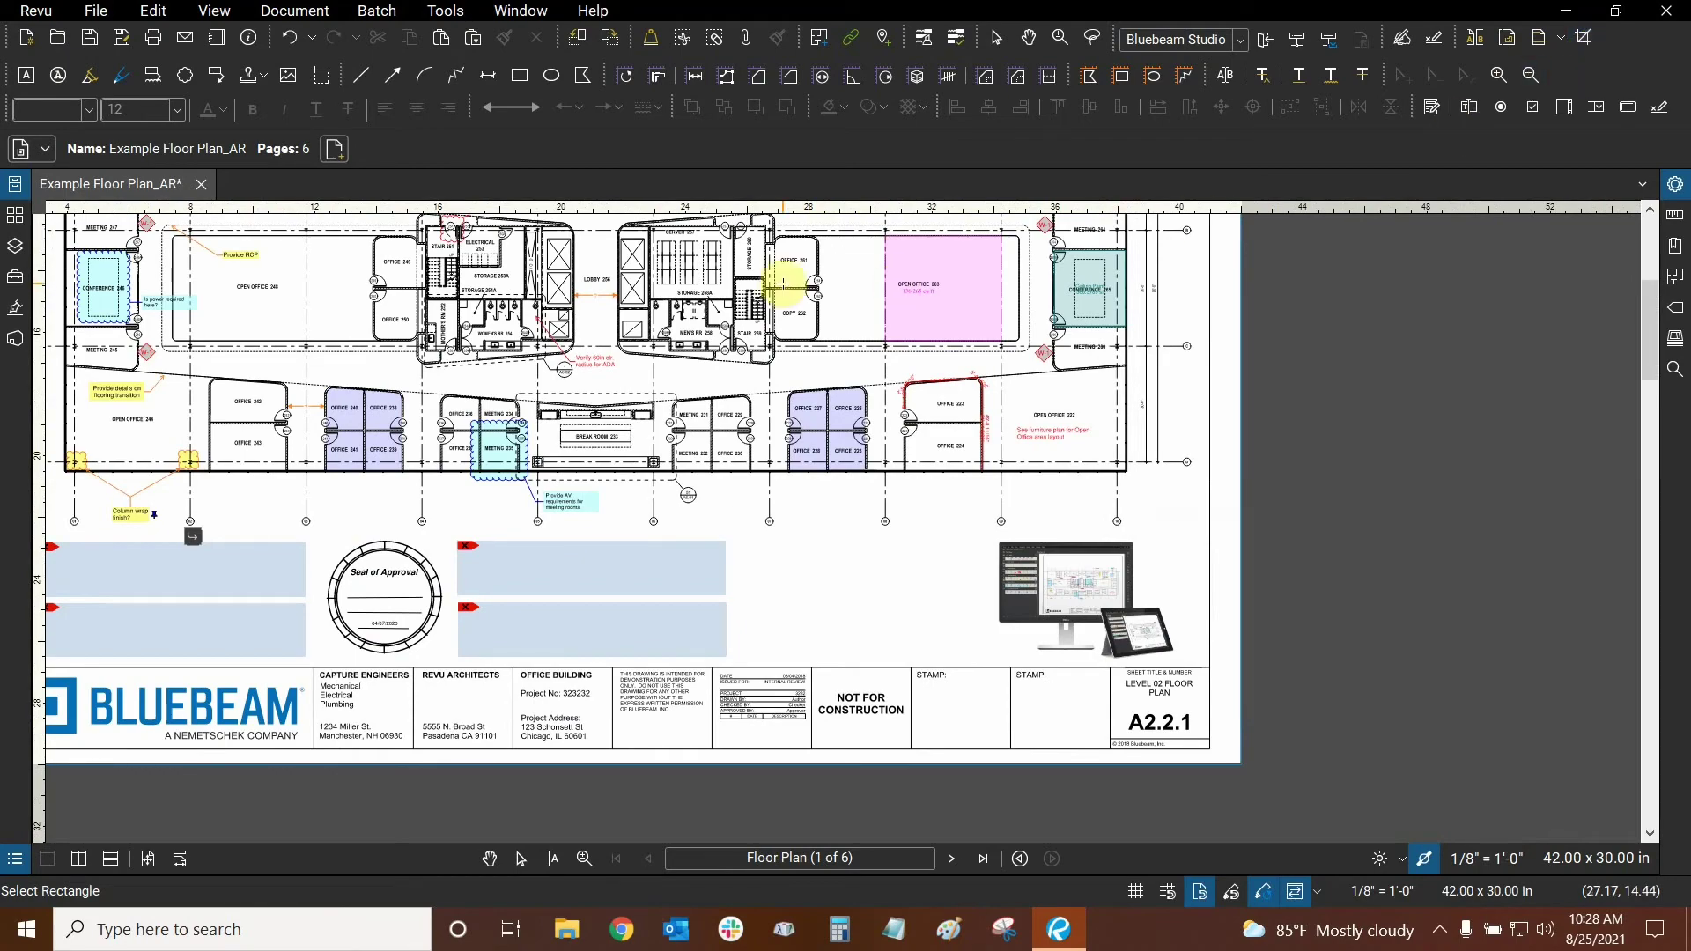
pyautogui.scroll(-2, 619, 278)
pyautogui.scroll(5, 619, 279)
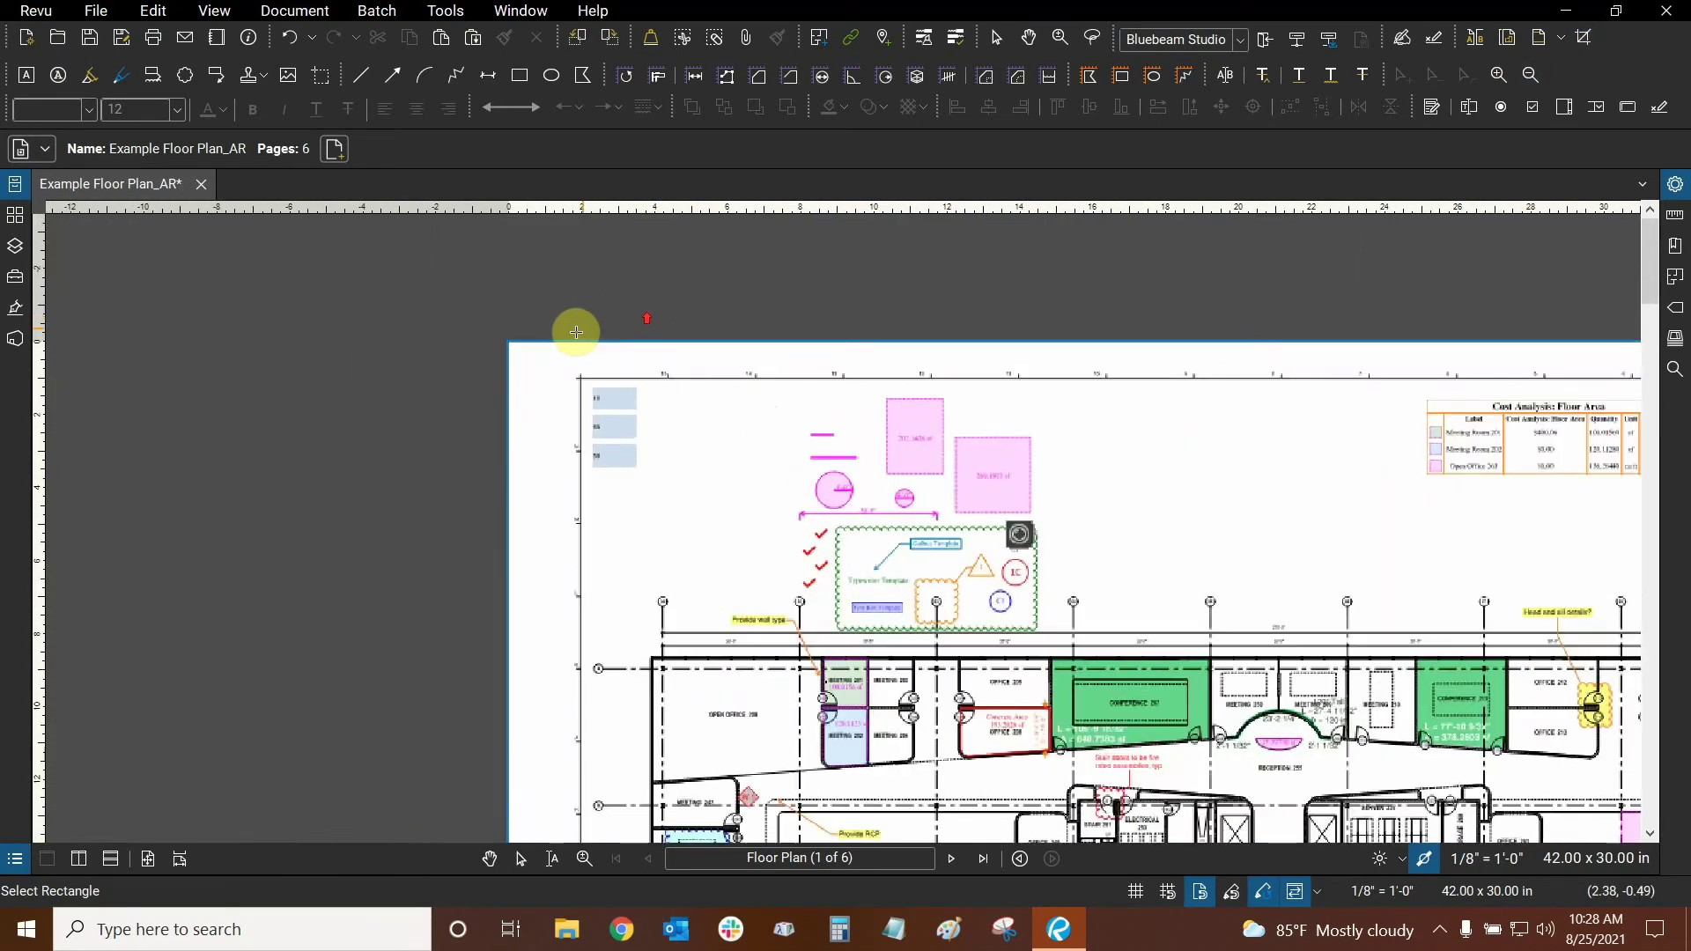
pyautogui.moveTo(569, 382); pyautogui.dragTo(1337, 606)
pyautogui.scroll(-3, 914, 566)
pyautogui.scroll(5, 1334, 608)
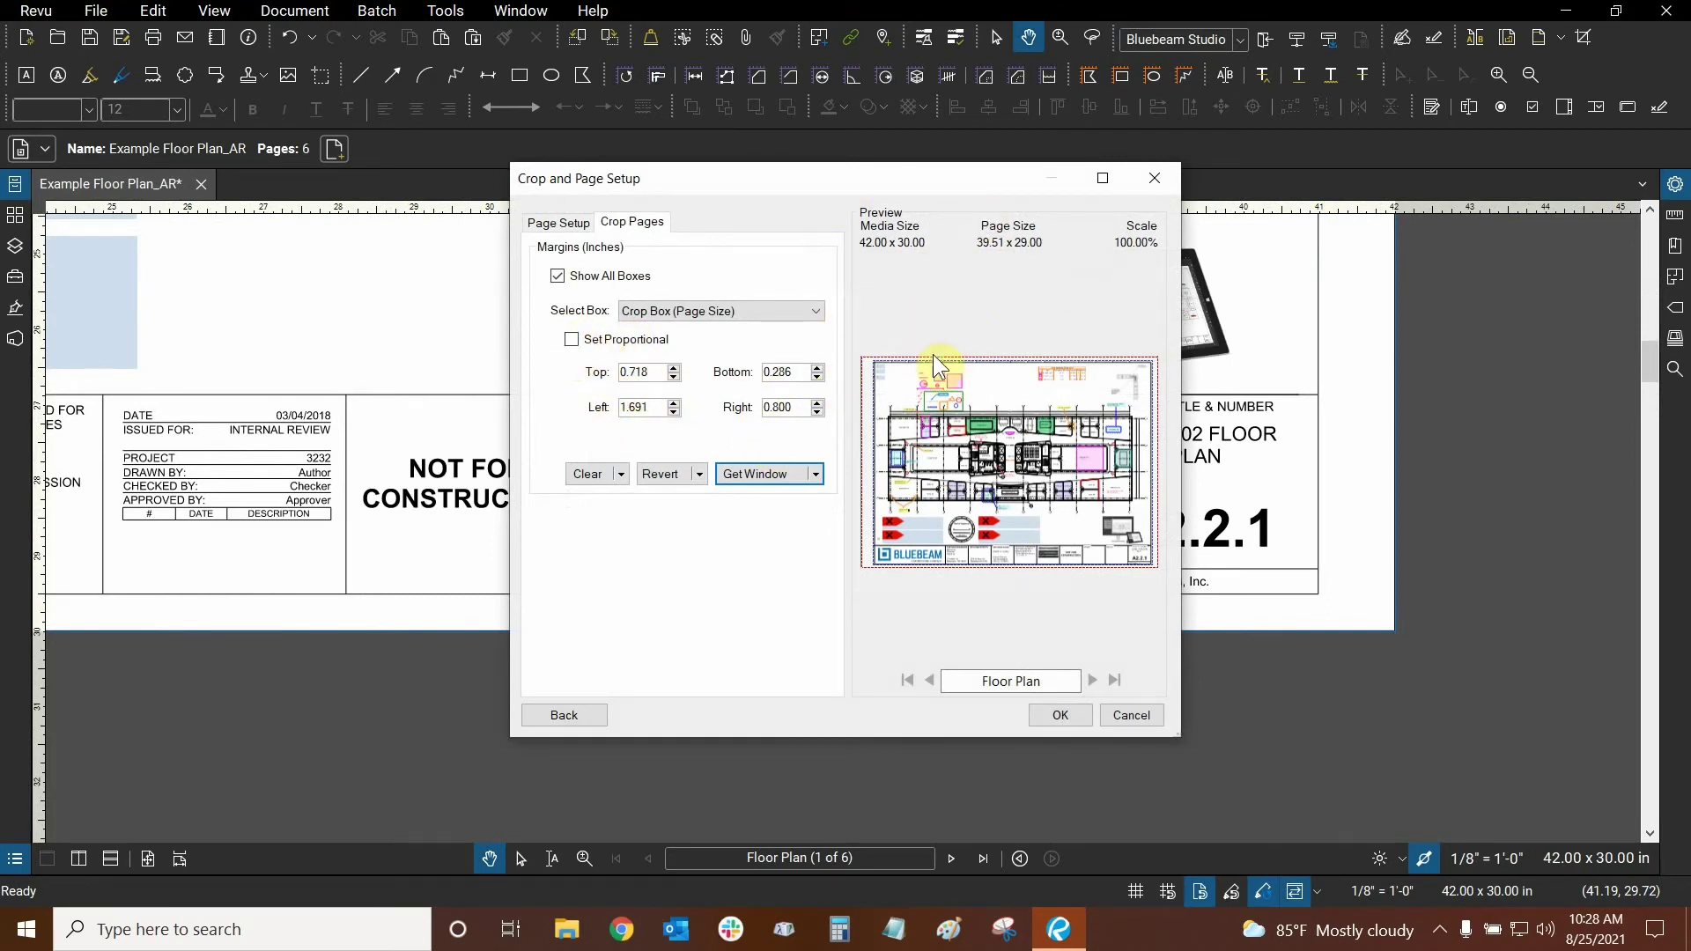
pyautogui.click(564, 224)
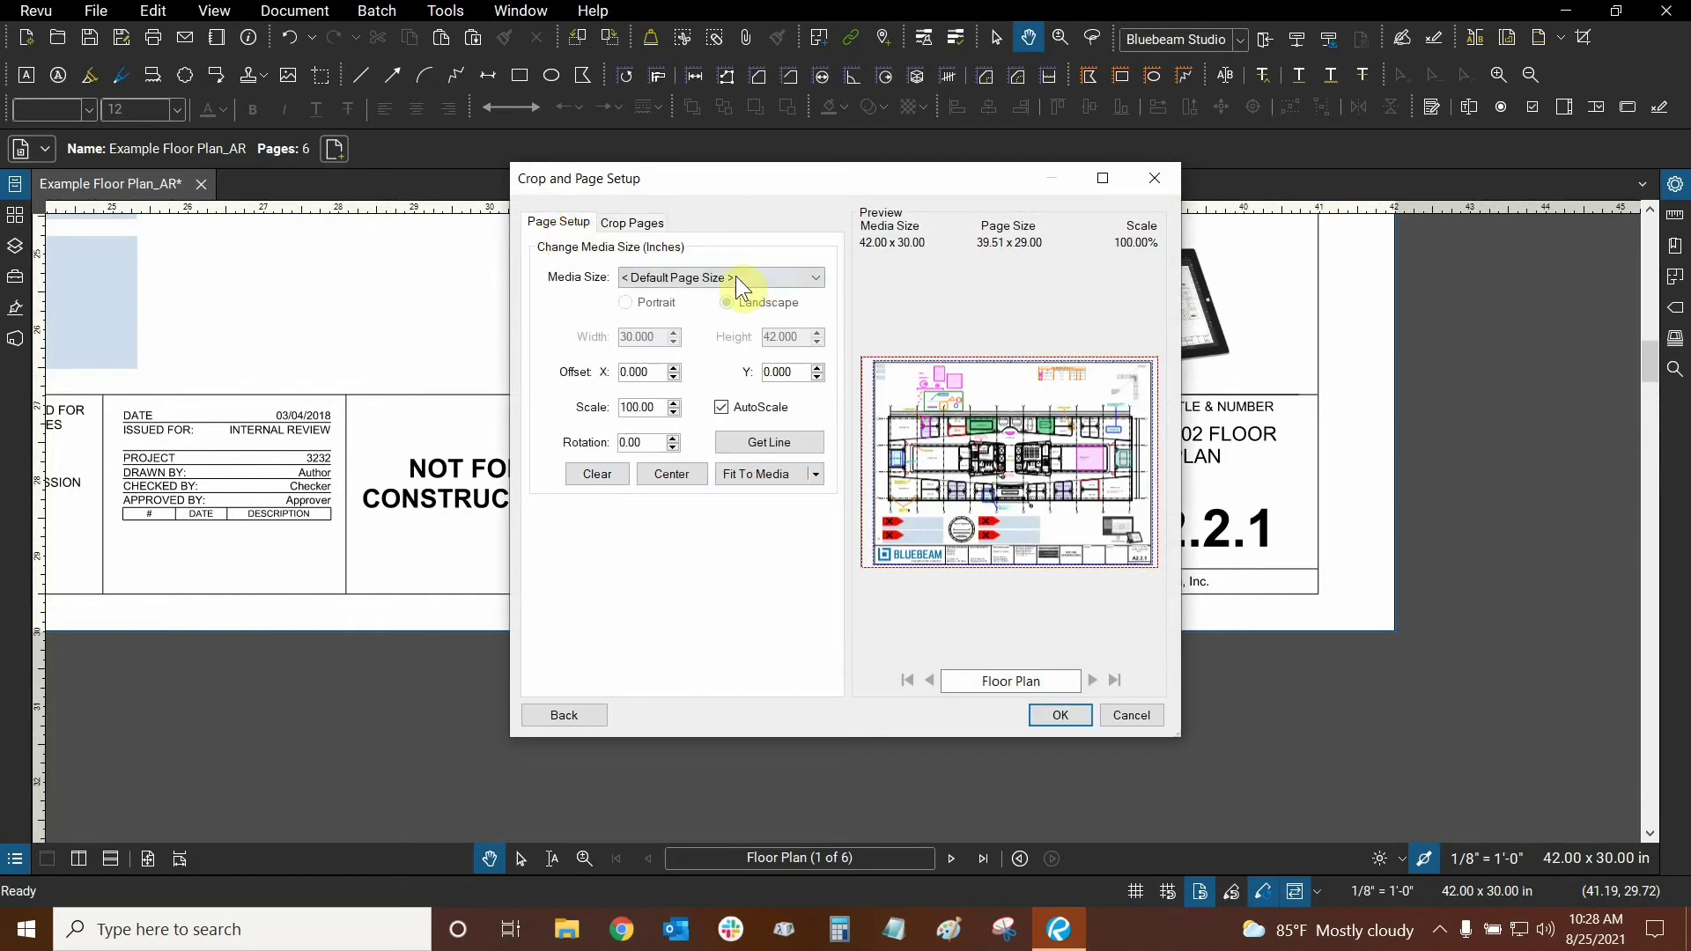
pyautogui.click(789, 279)
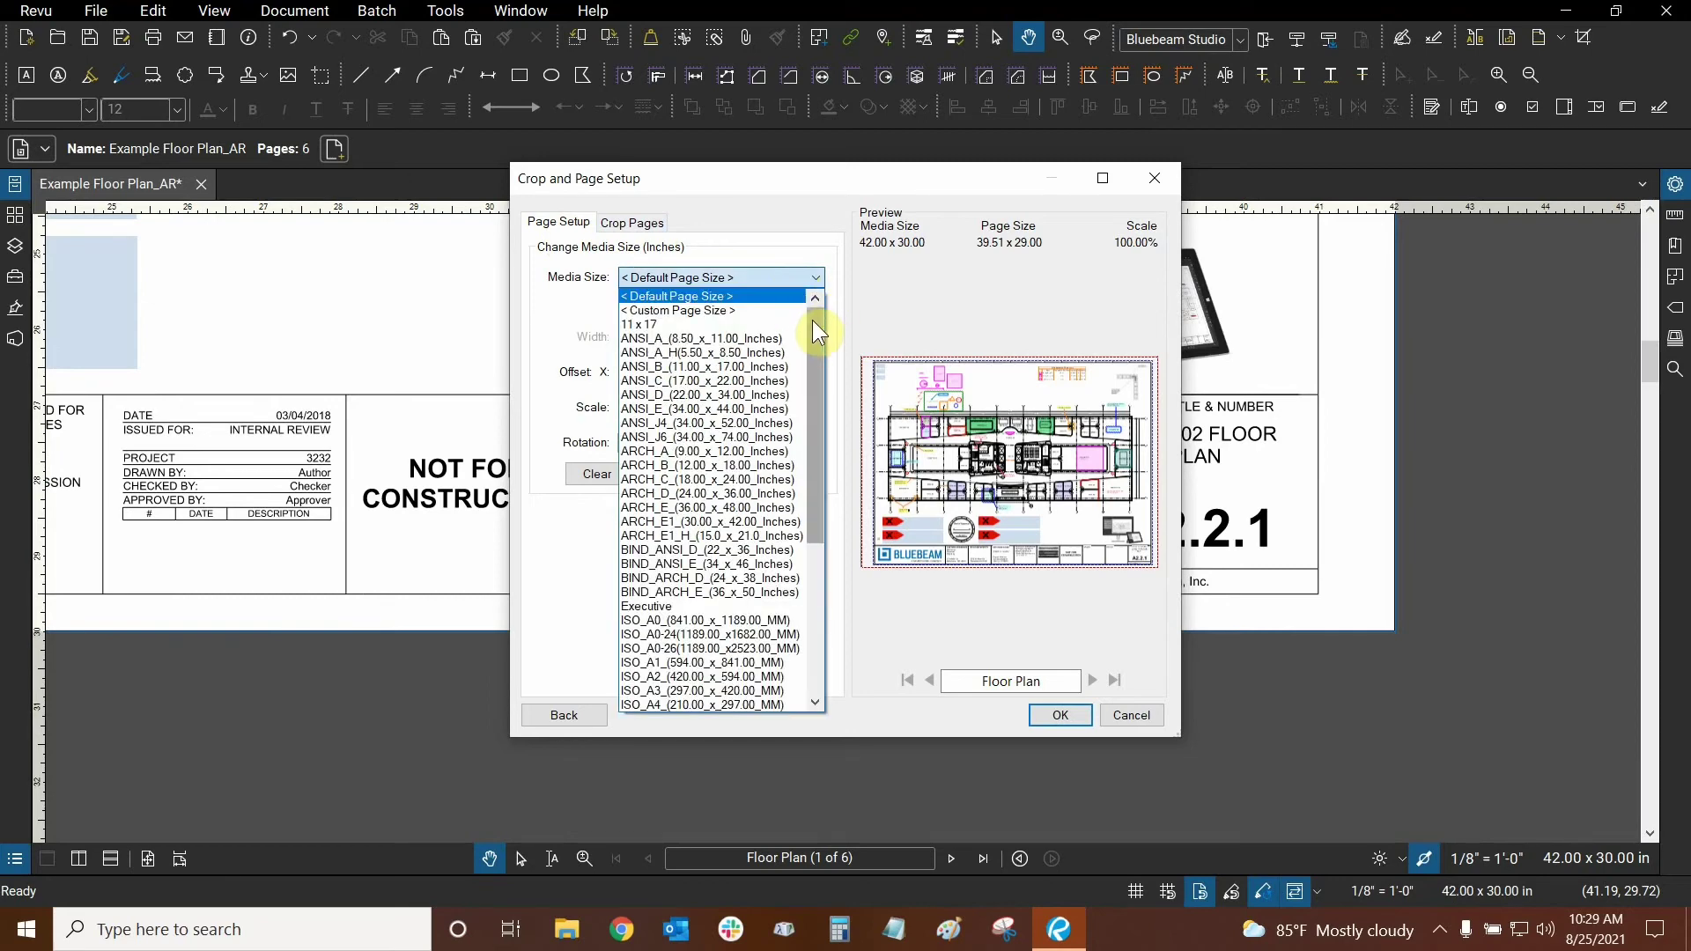
pyautogui.moveTo(811, 318); pyautogui.dragTo(812, 483)
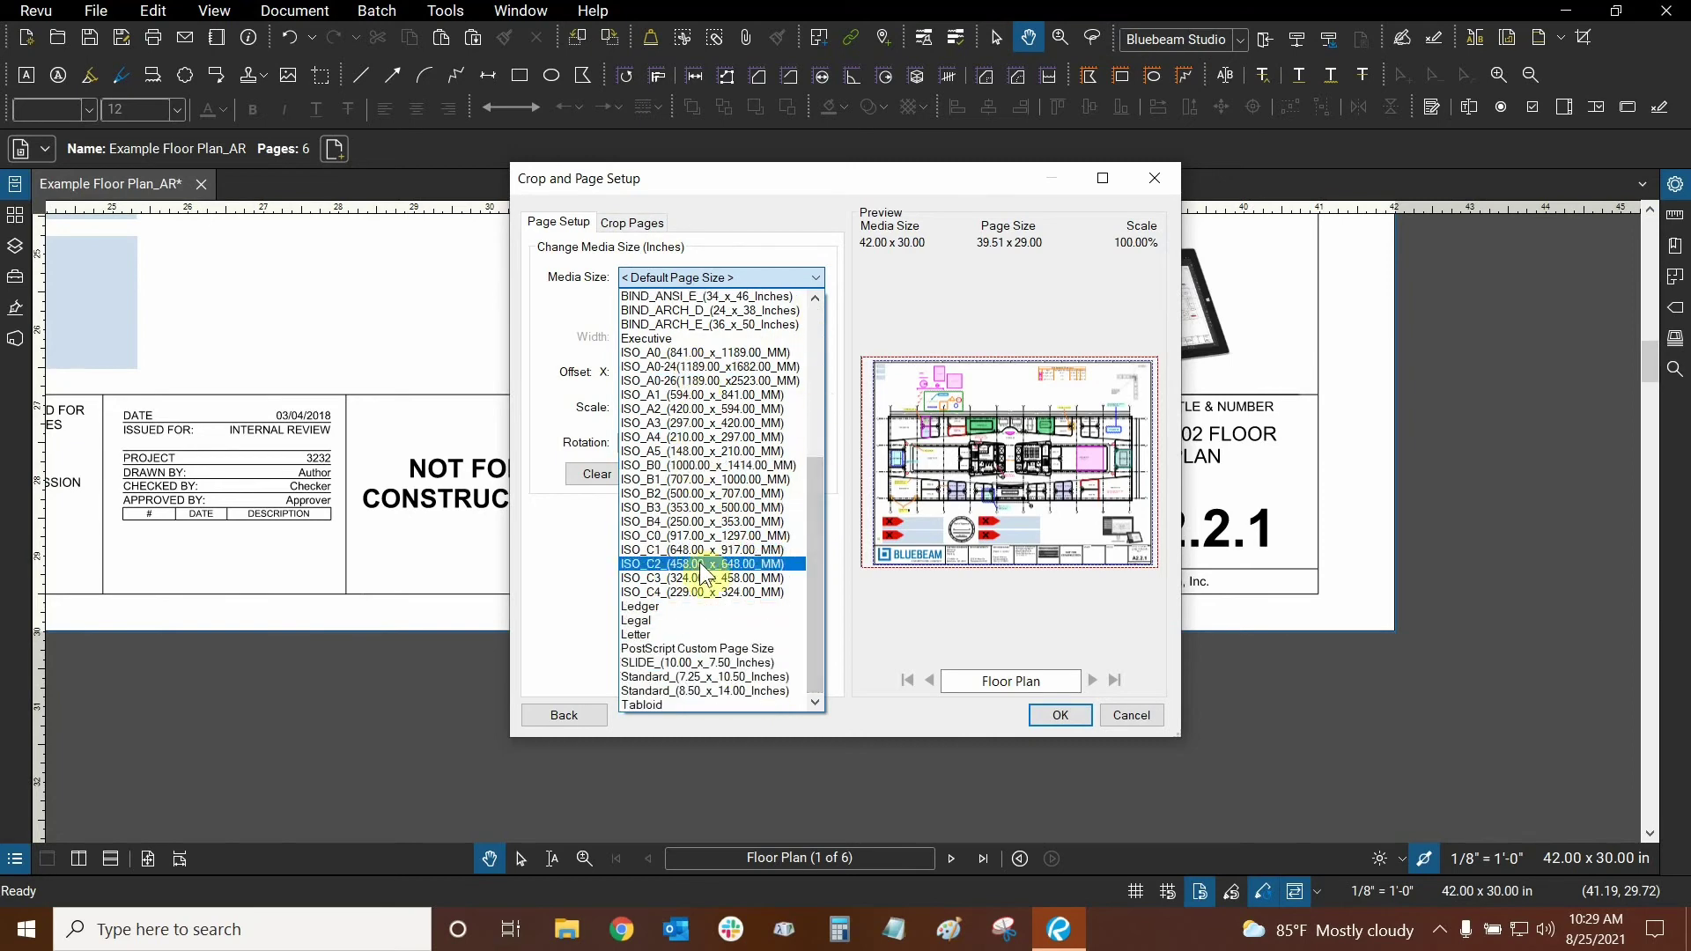
pyautogui.moveTo(810, 516); pyautogui.dragTo(861, 325)
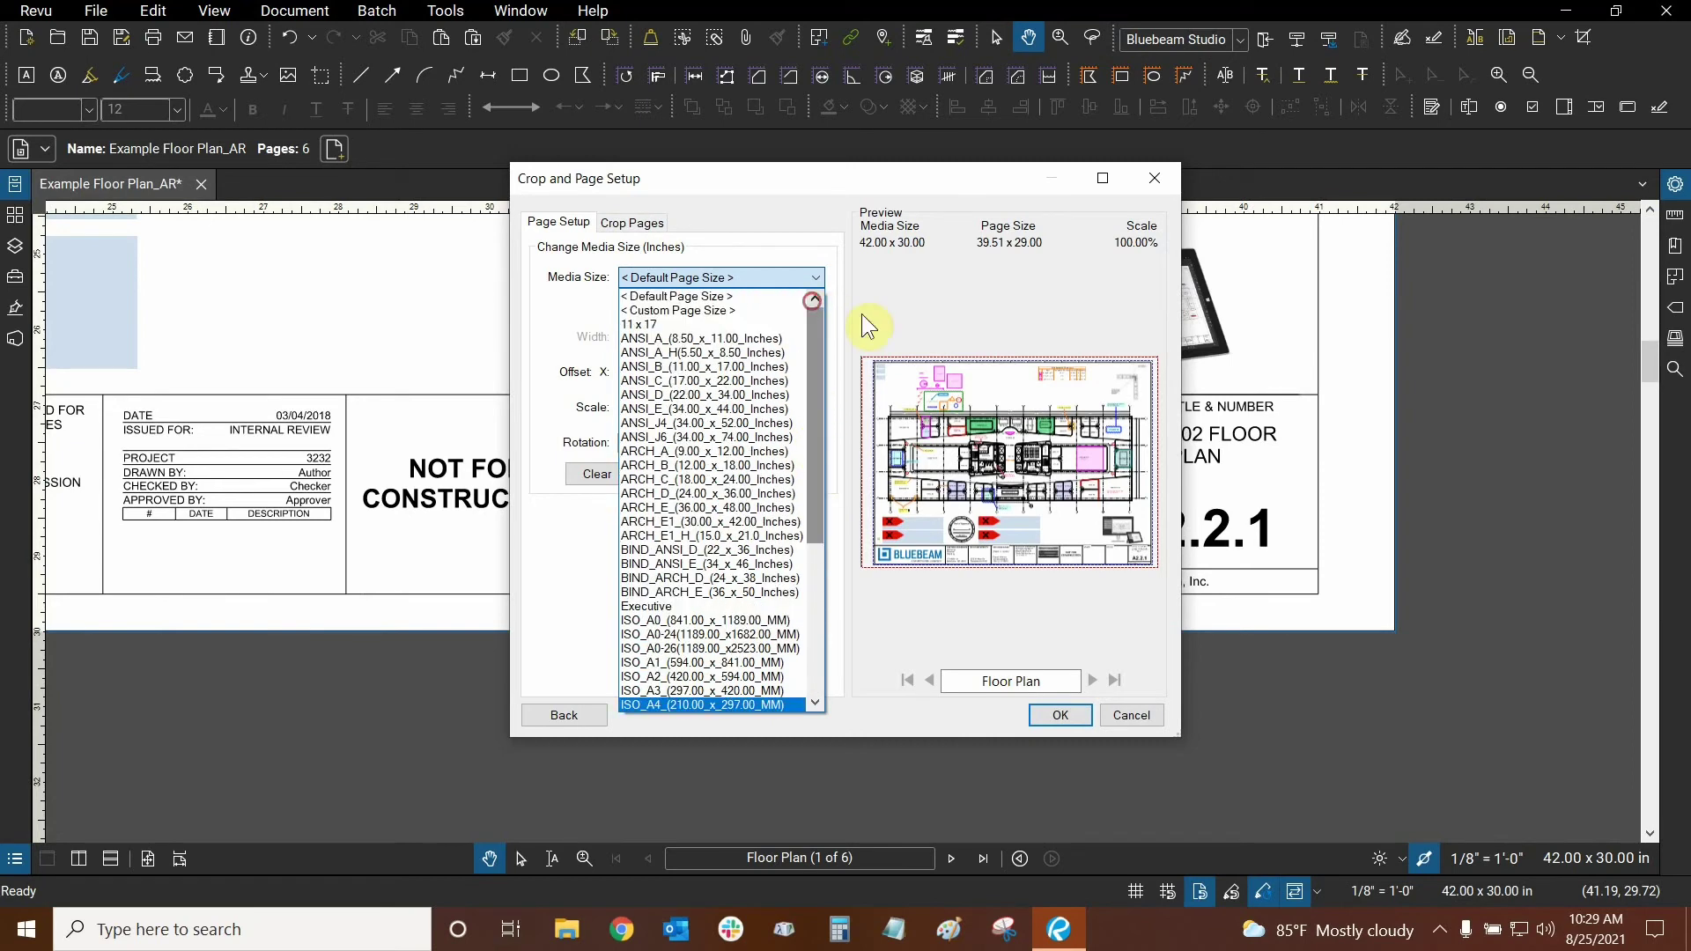
pyautogui.click(505, 298)
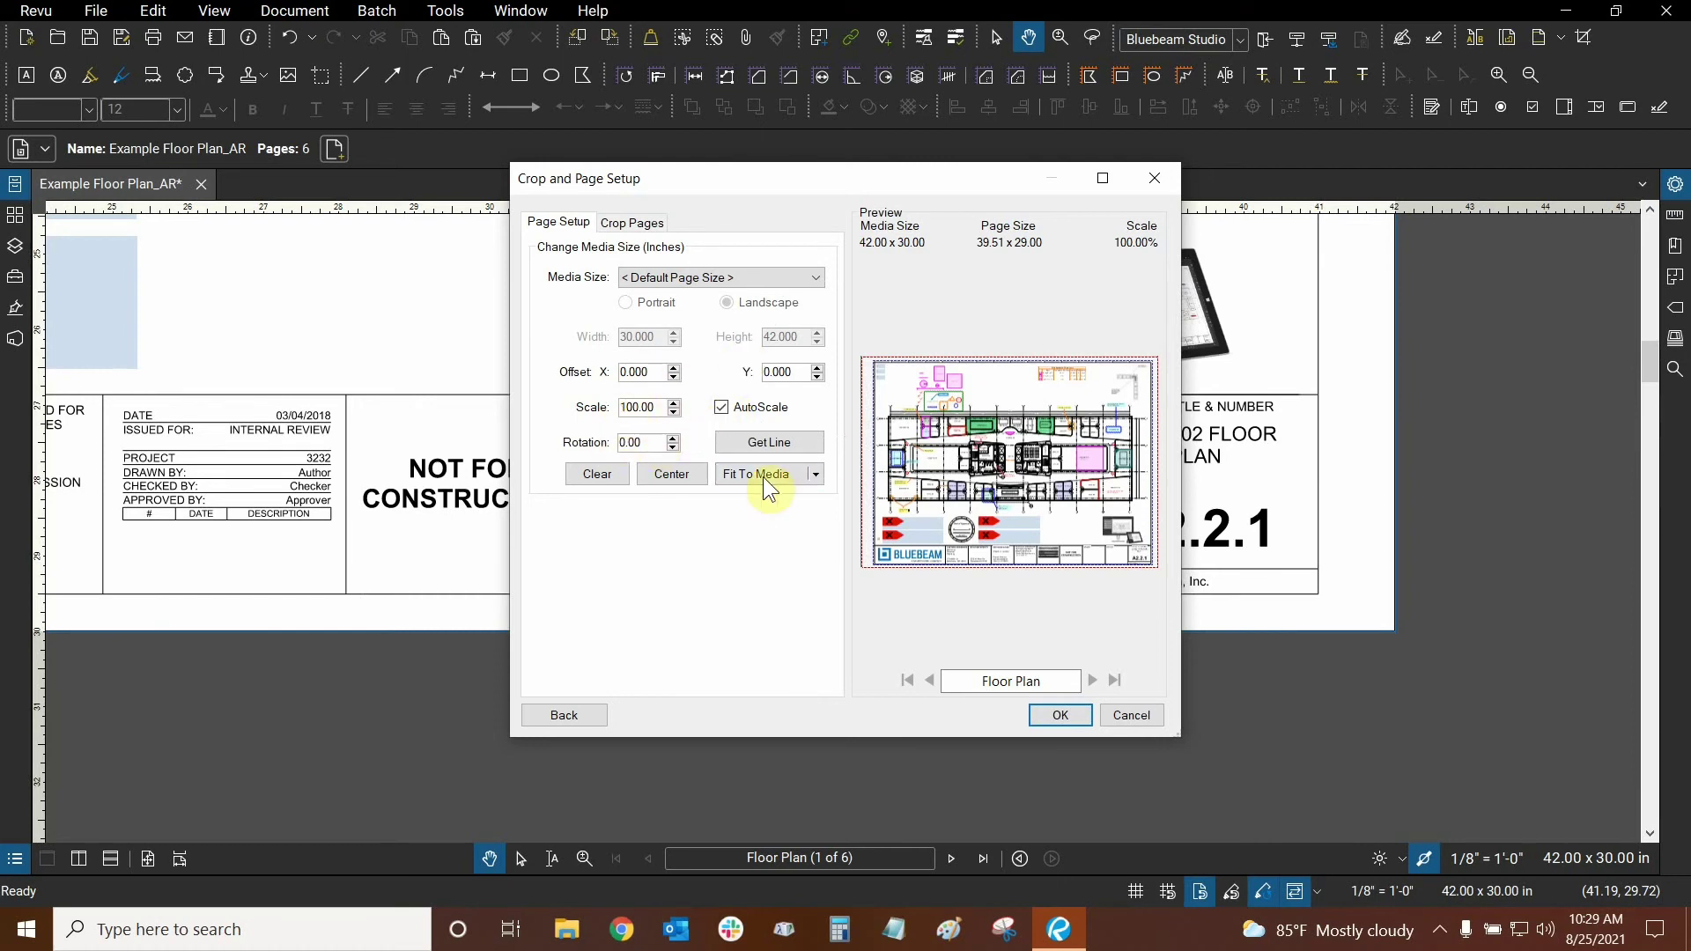
pyautogui.click(631, 225)
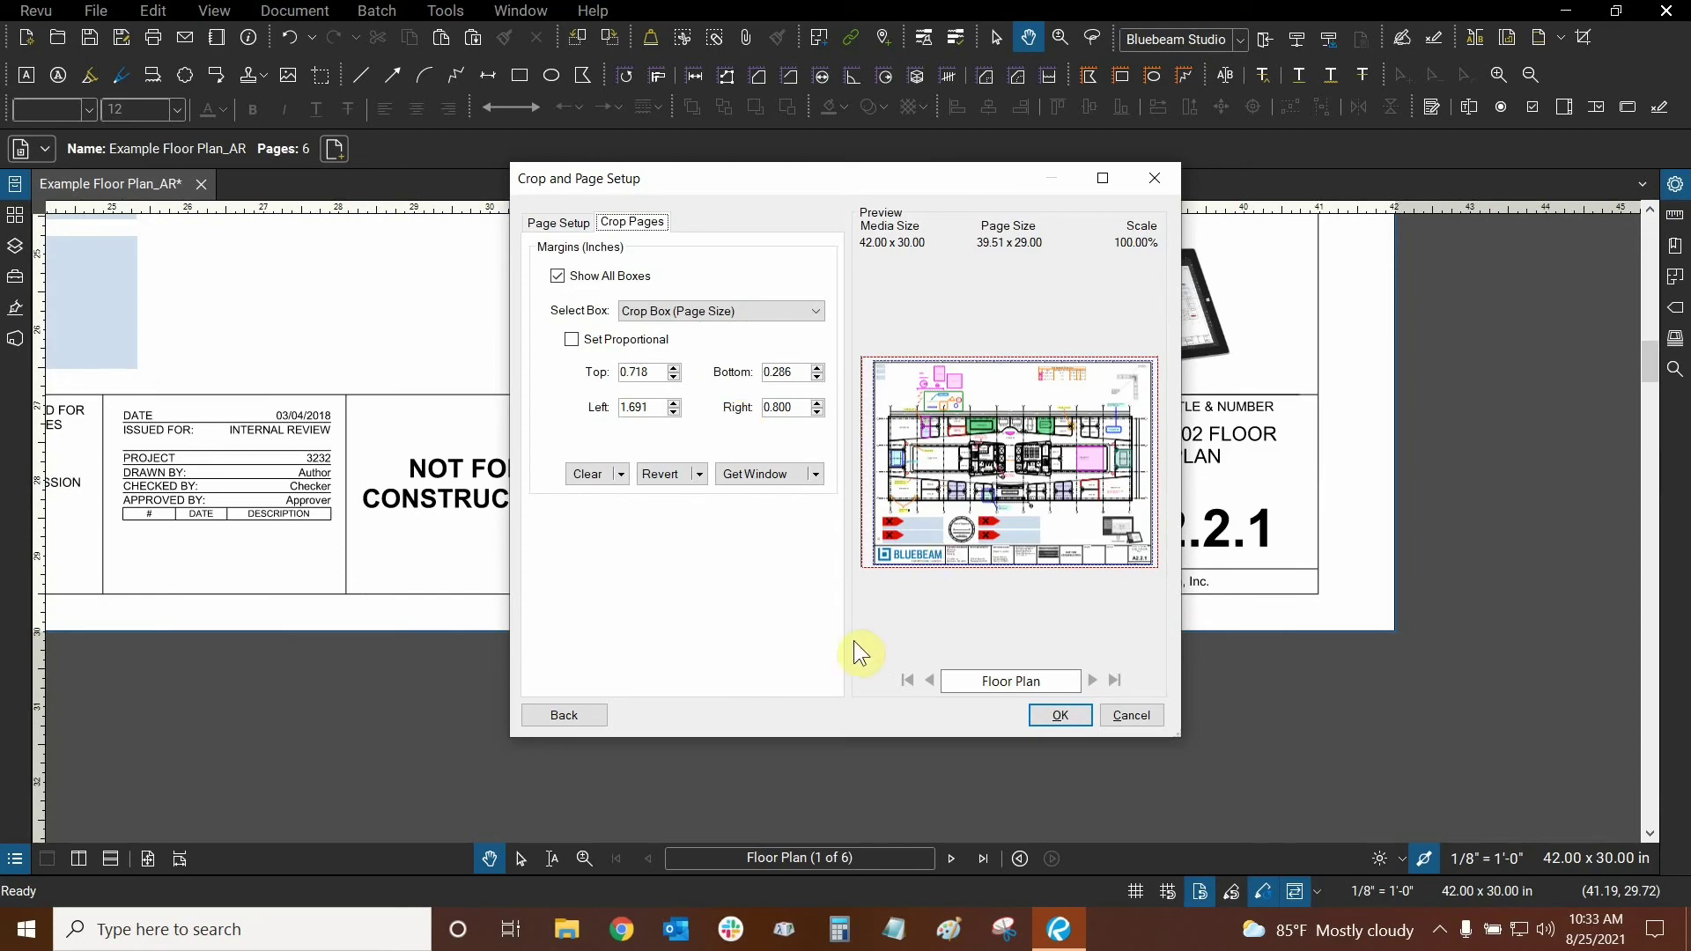
# Apply the 39.51 x 29.00 in crop and zoom out to view the whole sheet
pyautogui.click(1055, 714)
pyautogui.scroll(2, 966, 490)
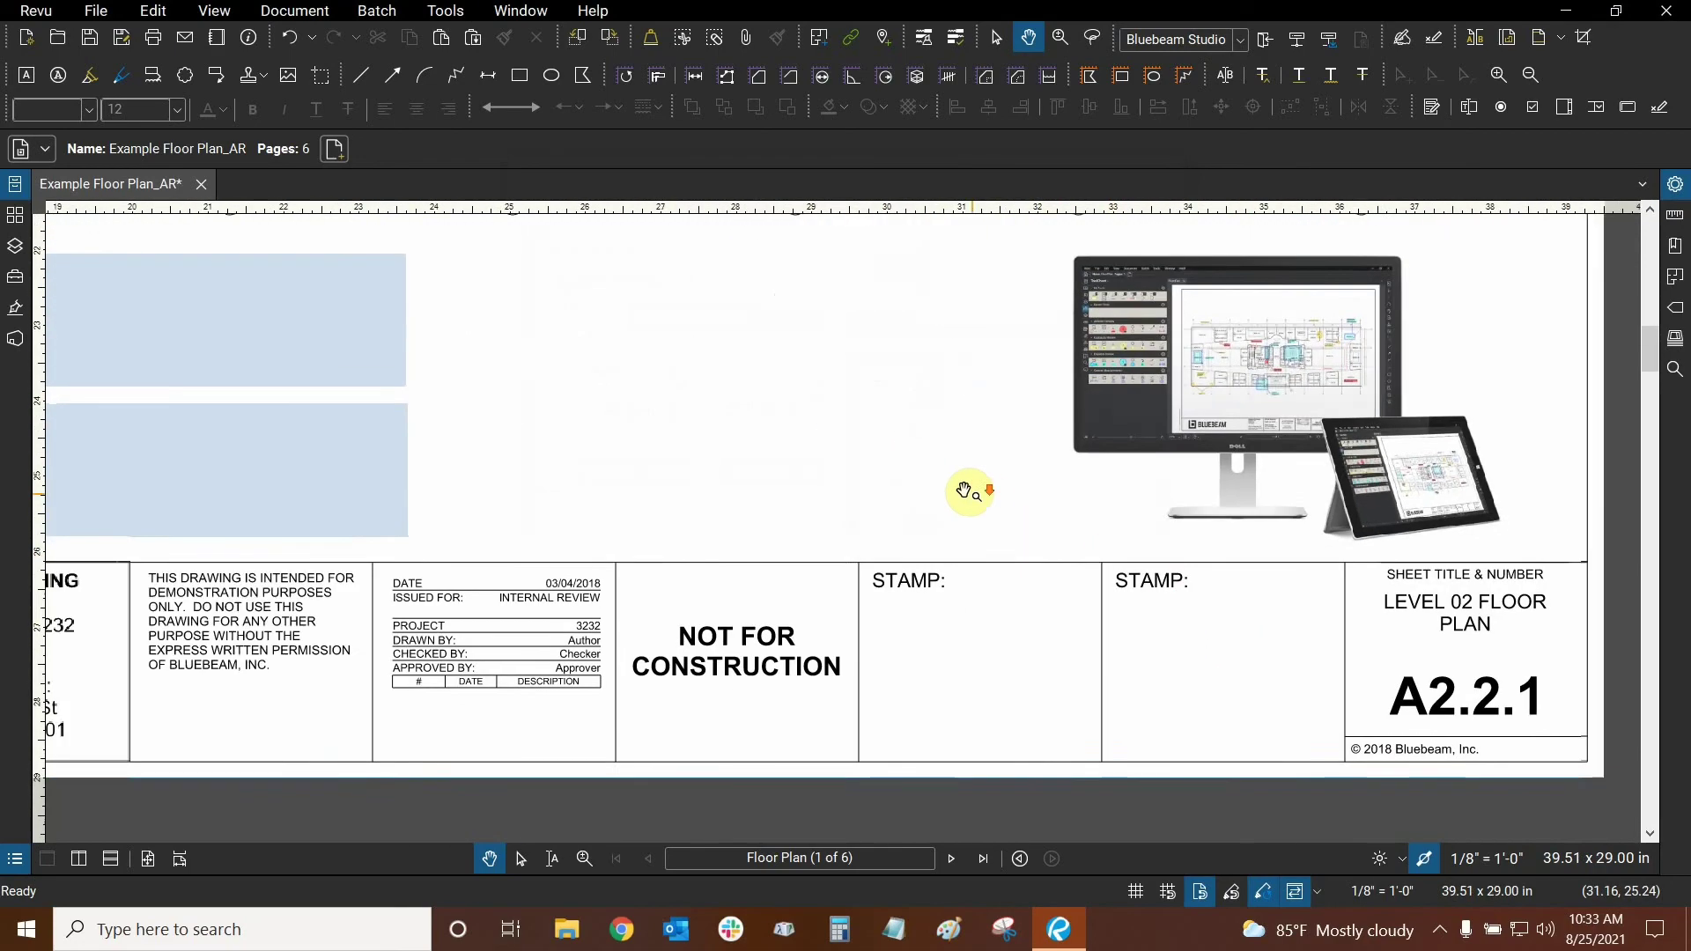
pyautogui.scroll(-5, 966, 491)
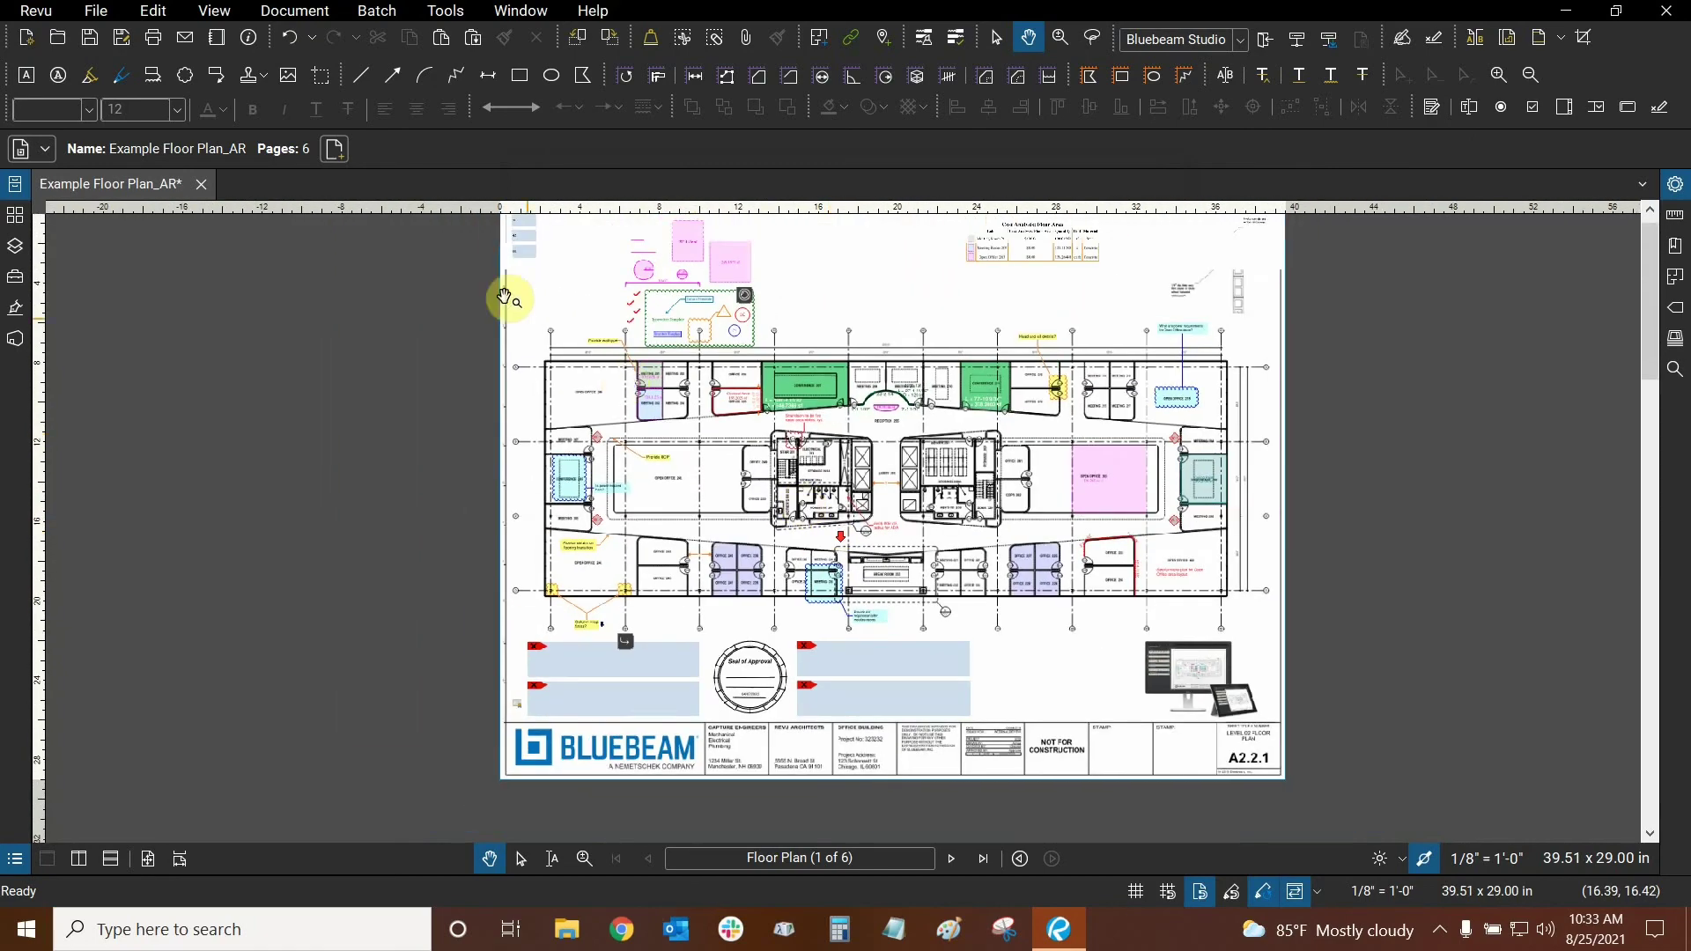
pyautogui.scroll(3, 504, 296)
pyautogui.scroll(-3, 665, 377)
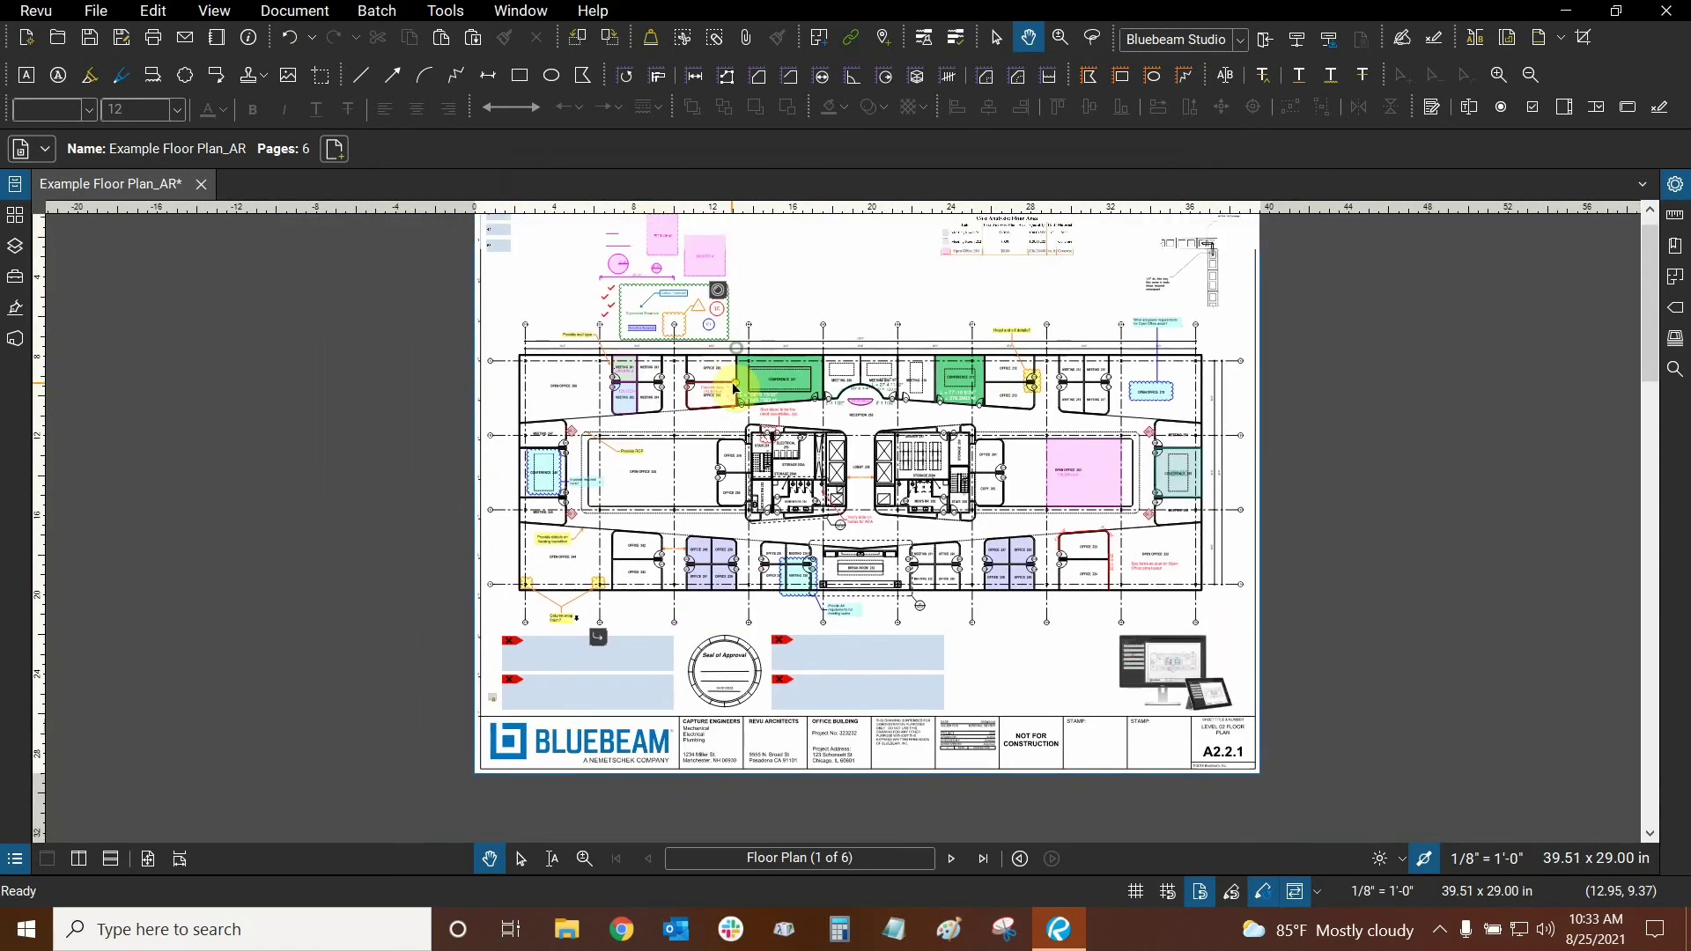
pyautogui.scroll(1, 735, 388)
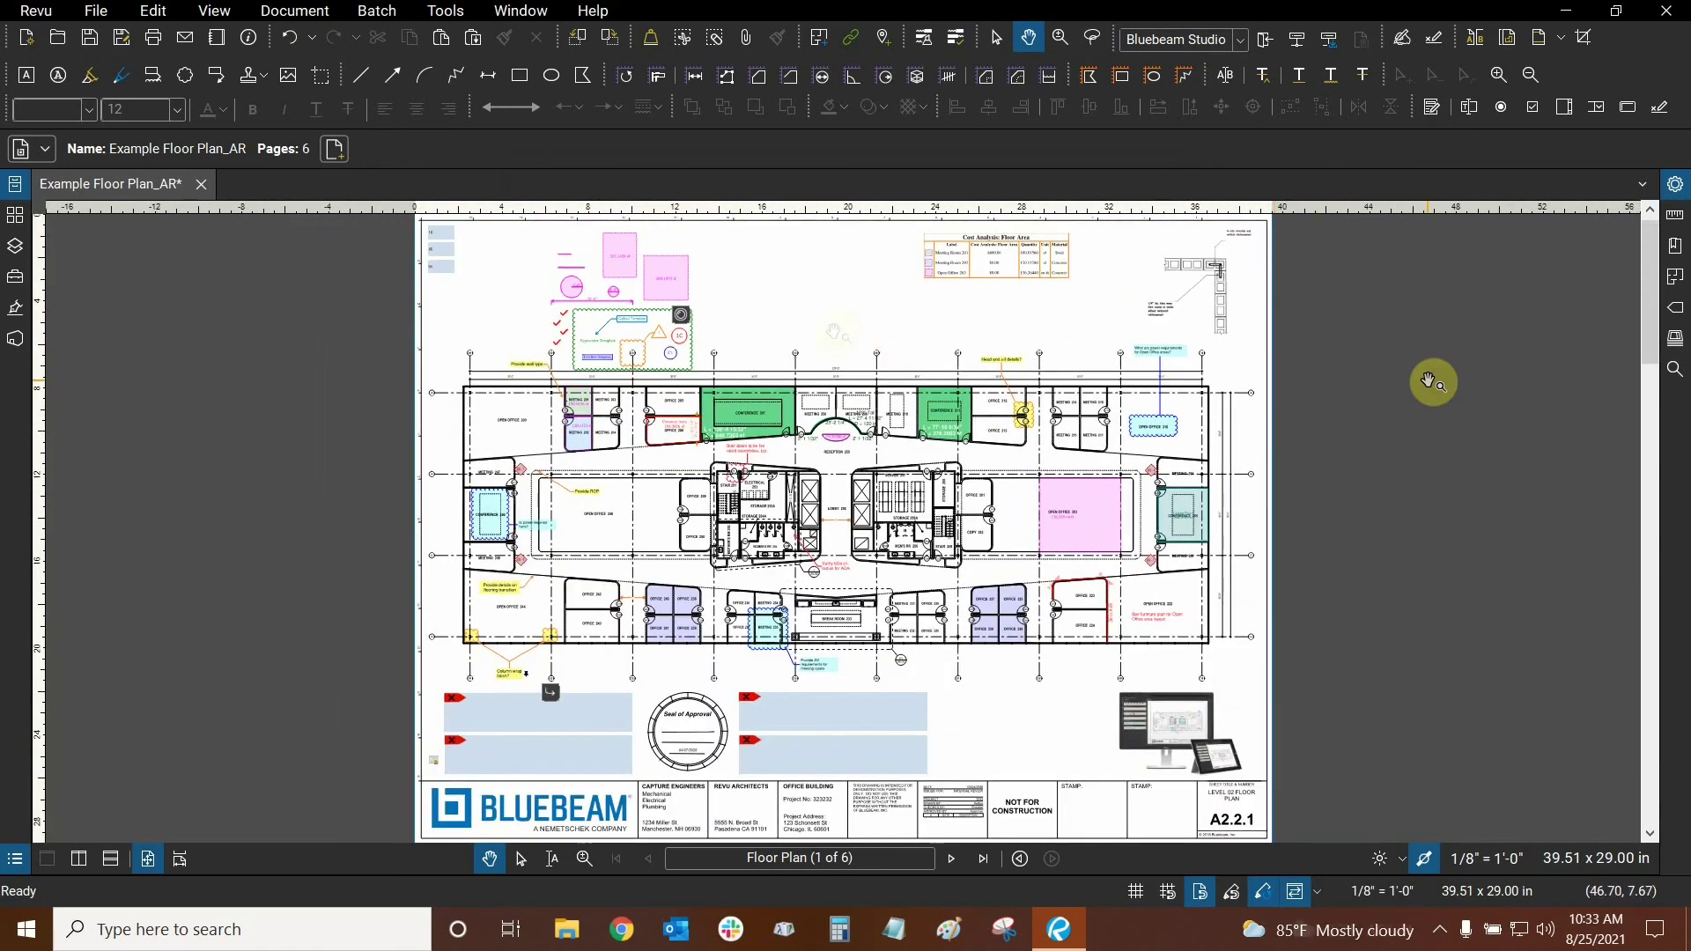